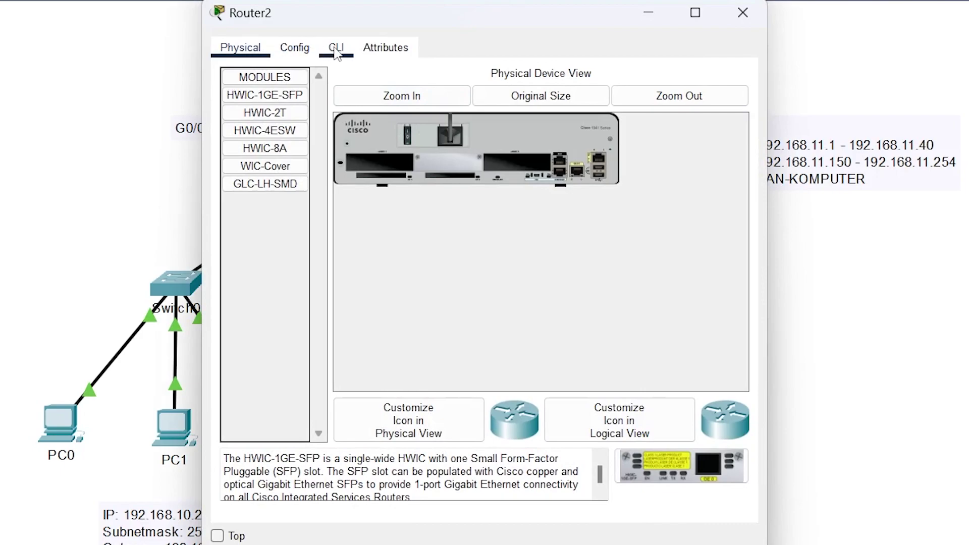
# - Decline Router2's initial setup dialog and enter privileged, then global configuration mode
pyautogui.click(337, 51)
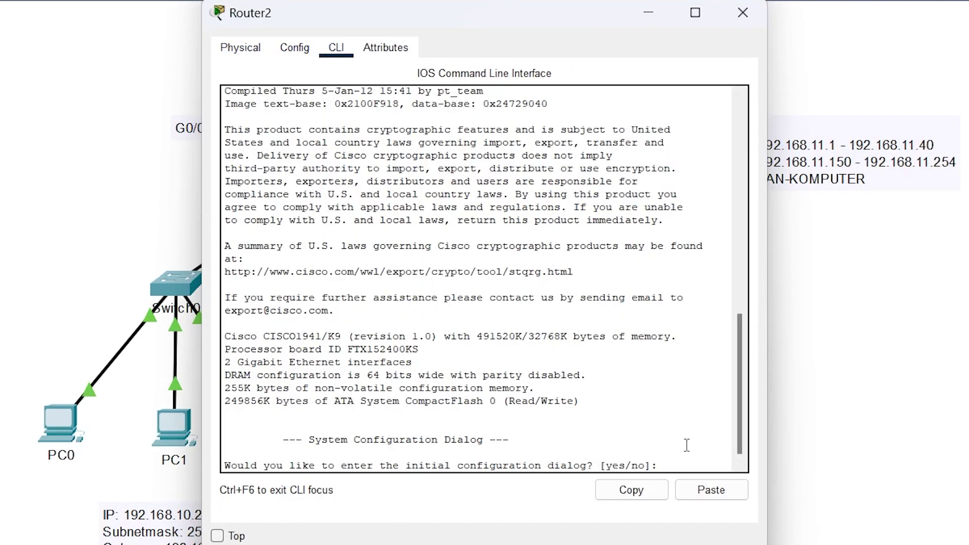
pyautogui.write('n')
pyautogui.press('Return')
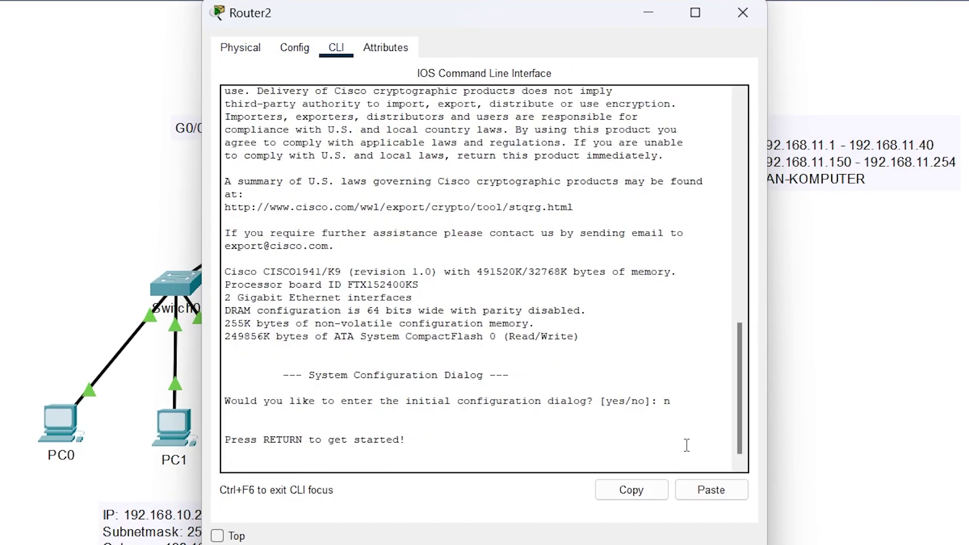
pyautogui.press('Return')
pyautogui.write('en')
pyautogui.press('Tab')
pyautogui.press('Return')
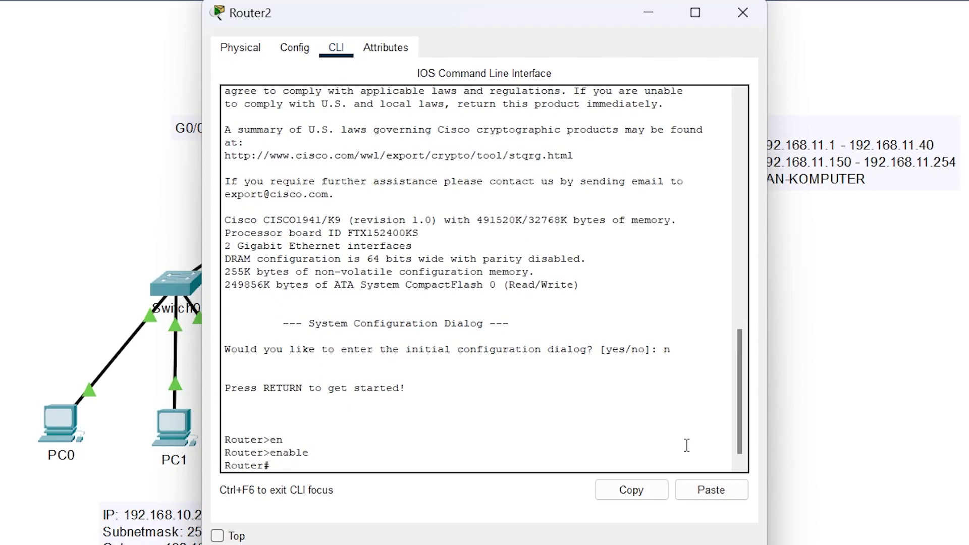
pyautogui.write('con')
pyautogui.press('Tab')
pyautogui.write('f')
pyautogui.press('Tab')
pyautogui.write('ter')
pyautogui.press('Tab')
pyautogui.press('Return')
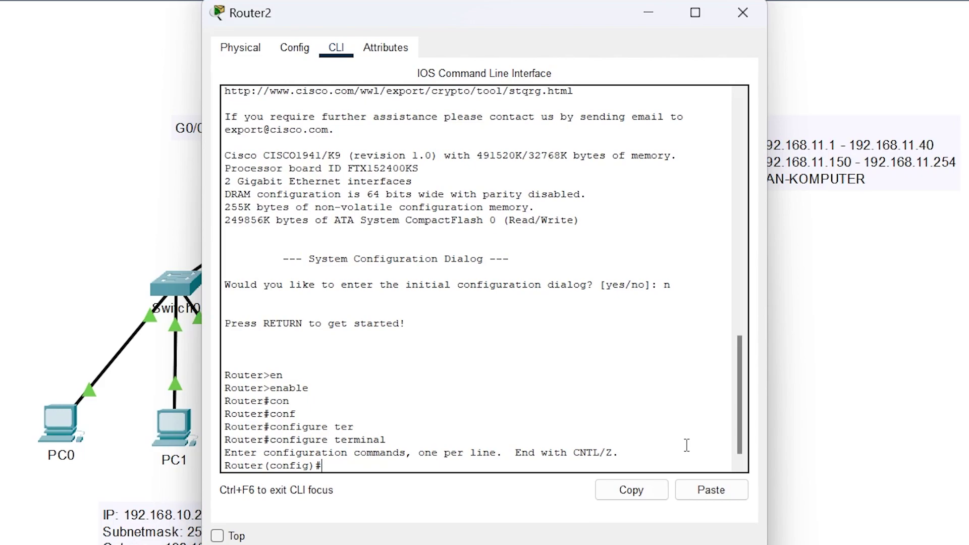
# - Give console line 0 a password and require login, then exit the line configuration
pyautogui.write('line console 0')
pyautogui.press('Return')
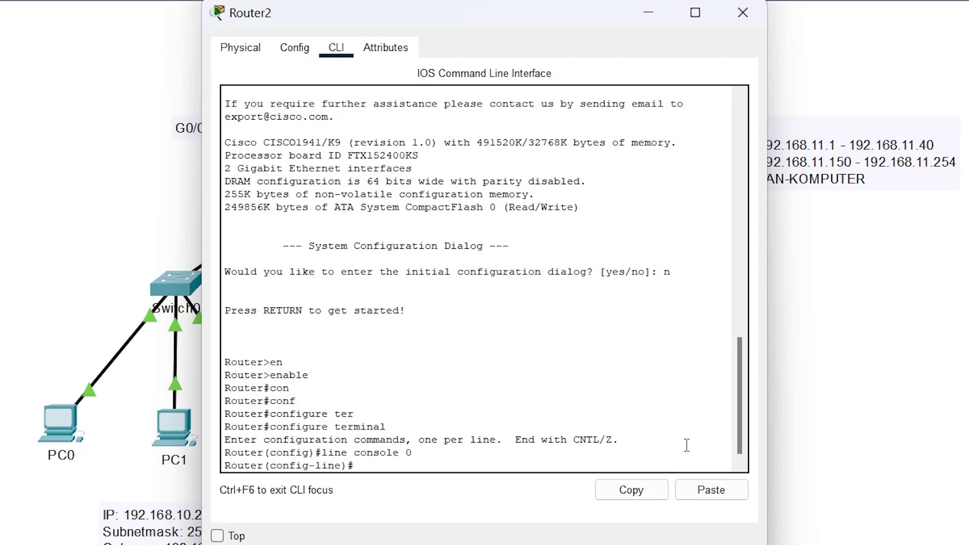
pyautogui.write('pass')
pyautogui.press('Tab')
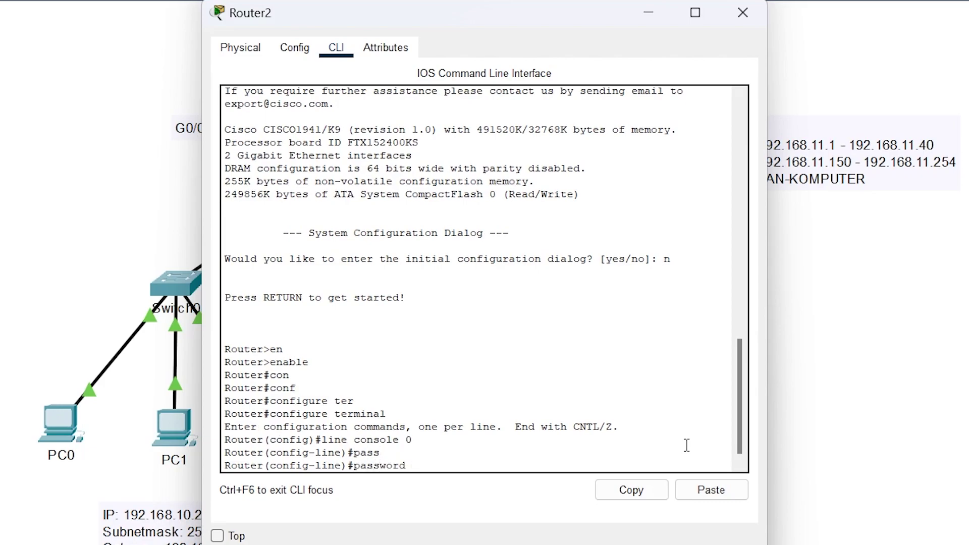
pyautogui.write('cisco')
pyautogui.press('Return')
pyautogui.write('login')
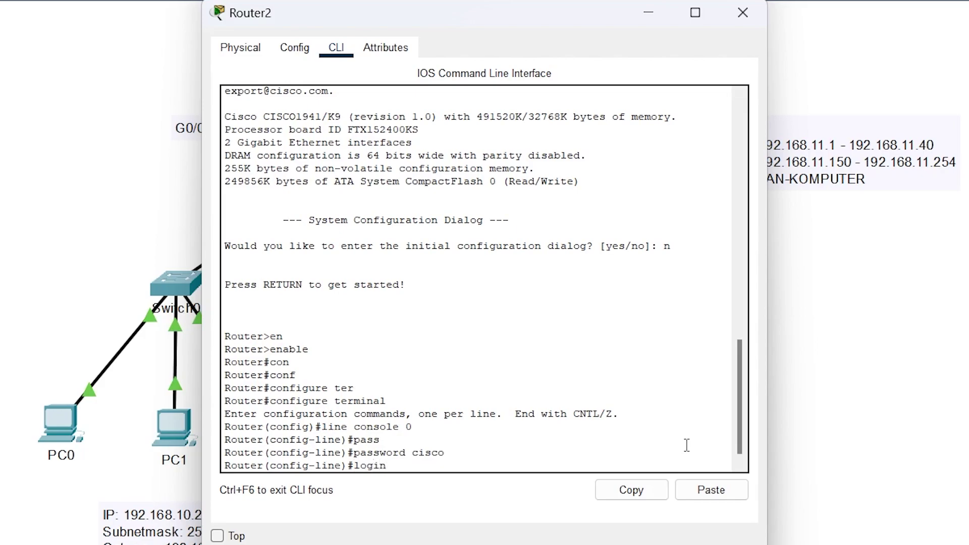
pyautogui.press('Return')
pyautogui.write('exi')
pyautogui.press('Tab')
pyautogui.press('Return')
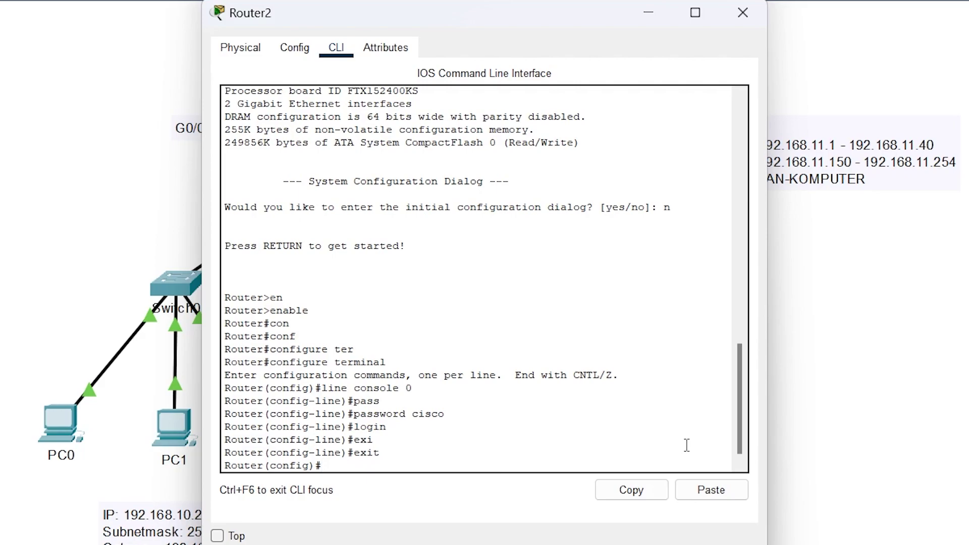
pyautogui.write('lin')
# - Set a password and require login on vty lines 0 to 4
pyautogui.press('Tab')
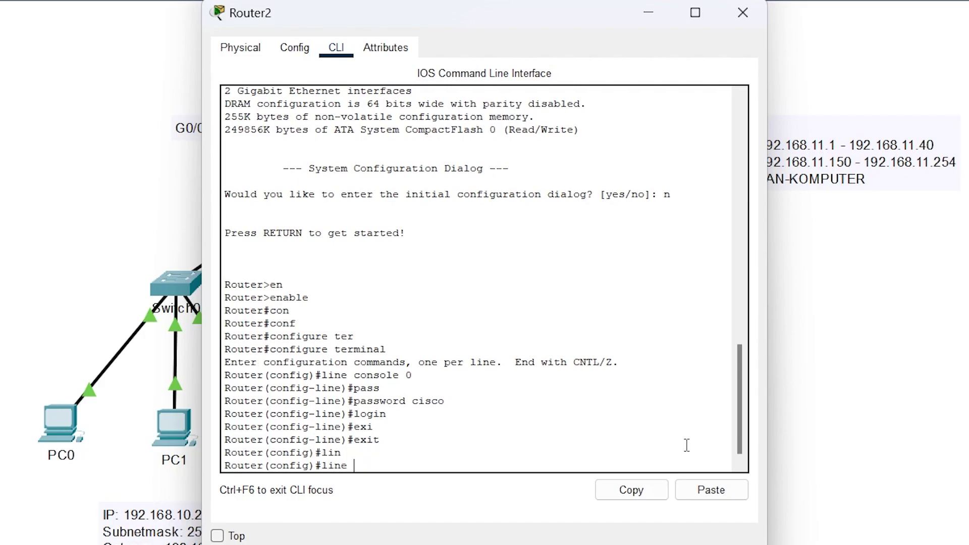
pyautogui.press('Return')
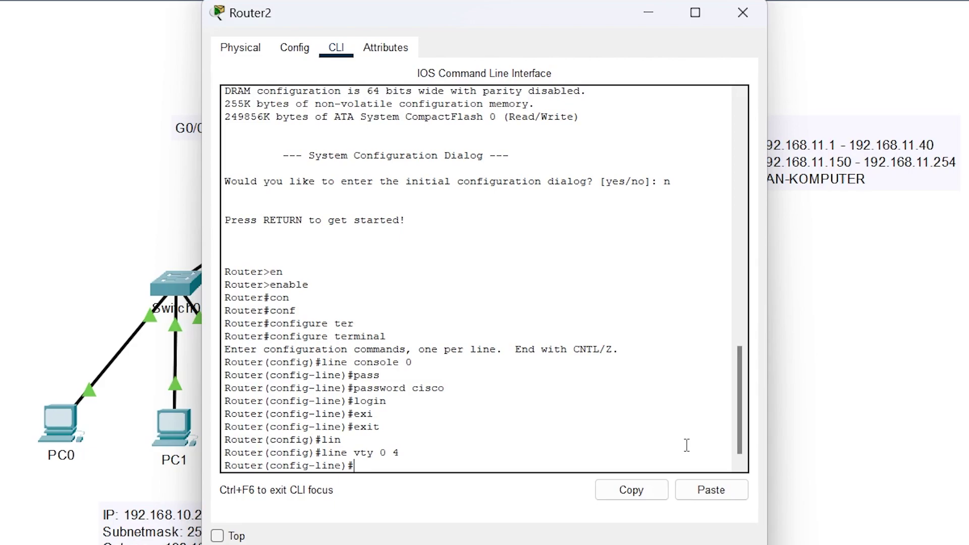
pyautogui.press('Tab')
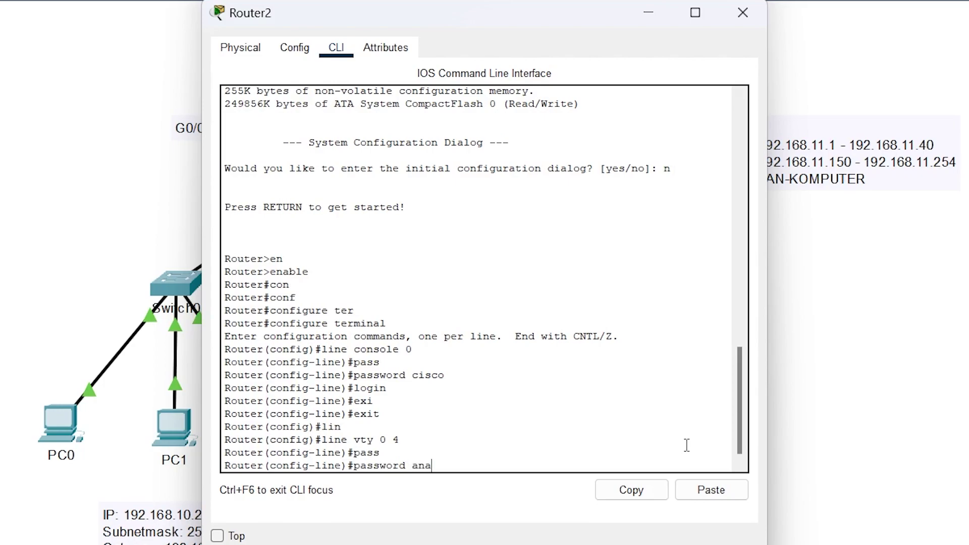
pyautogui.press('BackSpace')
pyautogui.press('Return')
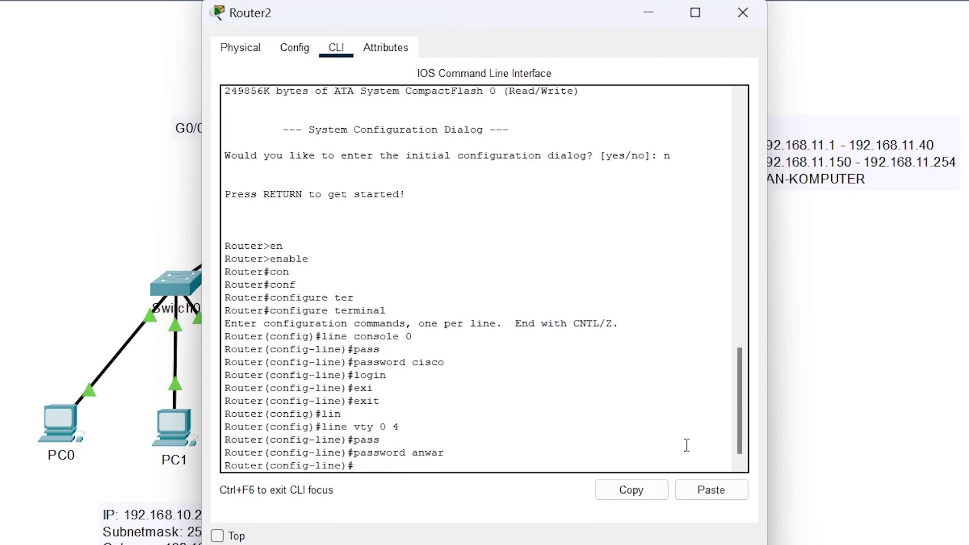
pyautogui.press('Return')
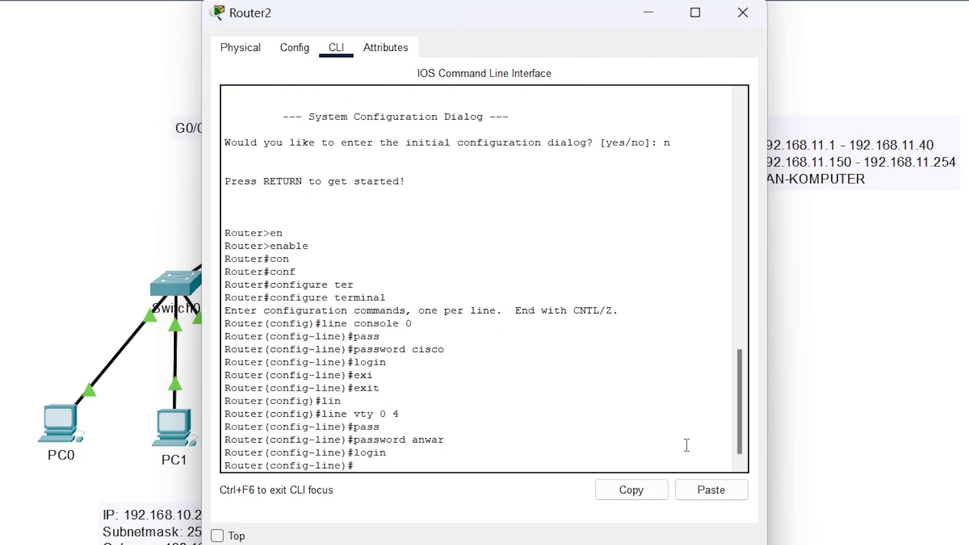
# - Exit the vty configuration and configuration mode back to the privileged prompt
pyautogui.write('exi')
pyautogui.press('Tab')
pyautogui.press('Return')
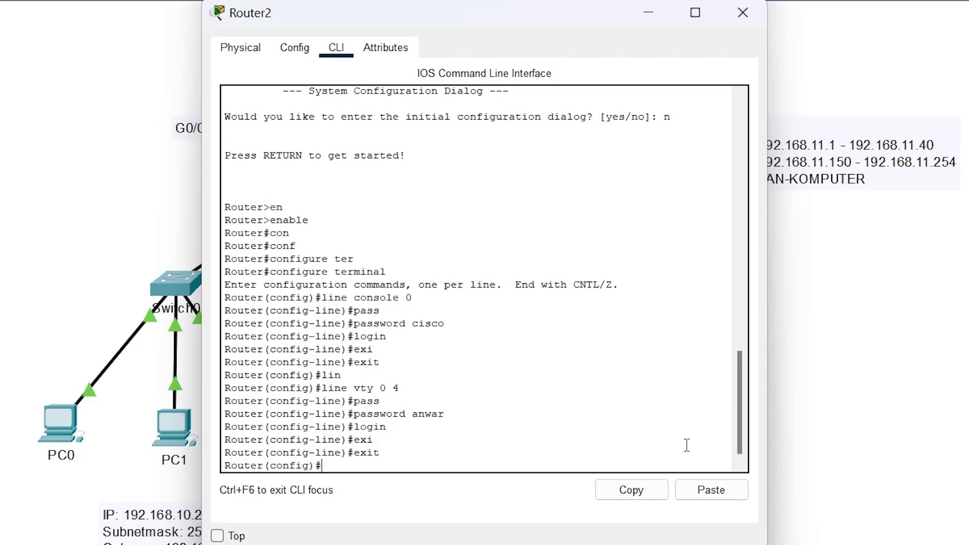
pyautogui.write('exi')
pyautogui.write('t')
pyautogui.press('Return')
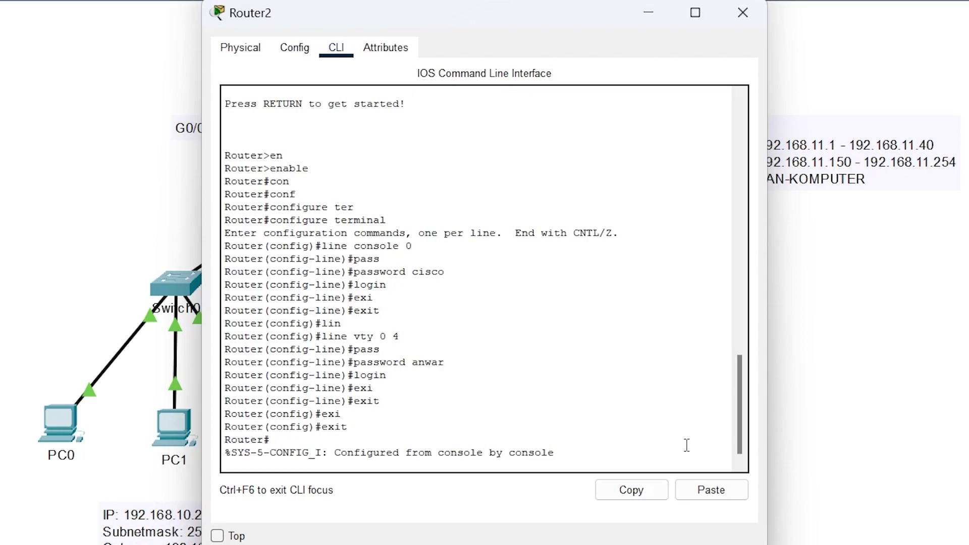
# - Page through show run to the end, pointing out the console and vty password and login lines
pyautogui.write('s')
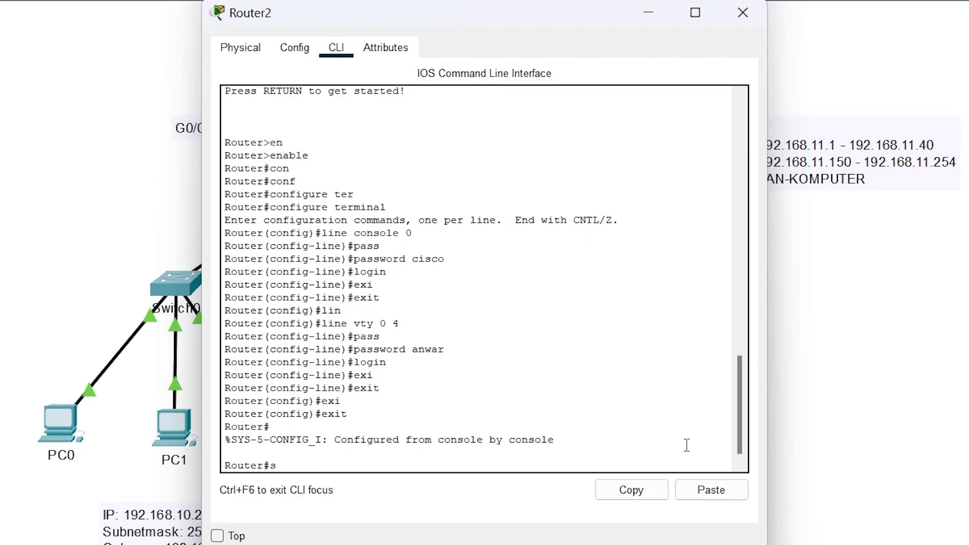
pyautogui.write('how run')
pyautogui.press('Return')
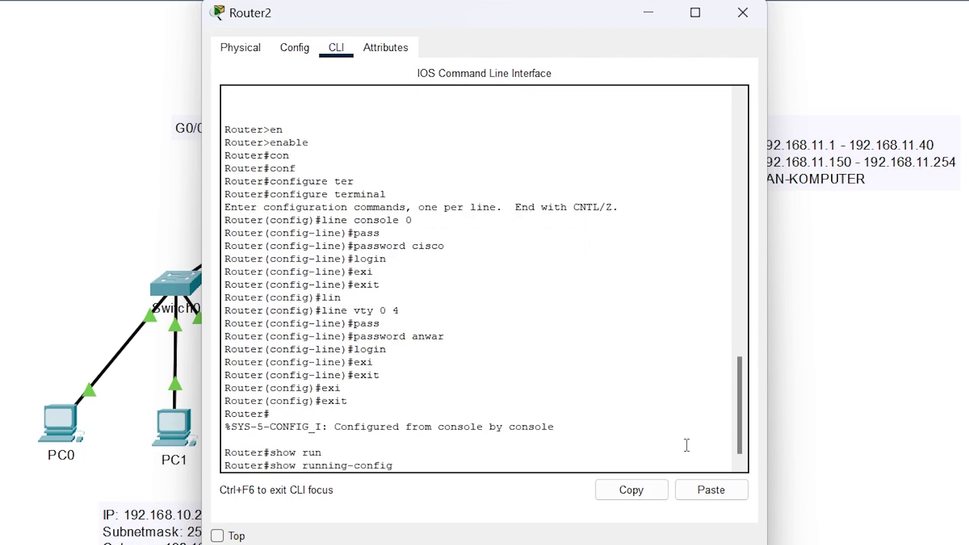
pyautogui.press('Return')
pyautogui.press('Return')
pyautogui.press('Return')
pyautogui.press('Return')
pyautogui.press('Return')
pyautogui.press('Return')
pyautogui.press('Return')
pyautogui.press('Return')
pyautogui.press('Return')
pyautogui.press('Return')
pyautogui.press('Return')
pyautogui.press('Return')
pyautogui.press('Return')
pyautogui.press('Return')
pyautogui.press('Return')
pyautogui.press('Return')
pyautogui.press('Return')
pyautogui.press('Return')
pyautogui.press('Return')
pyautogui.press('Return')
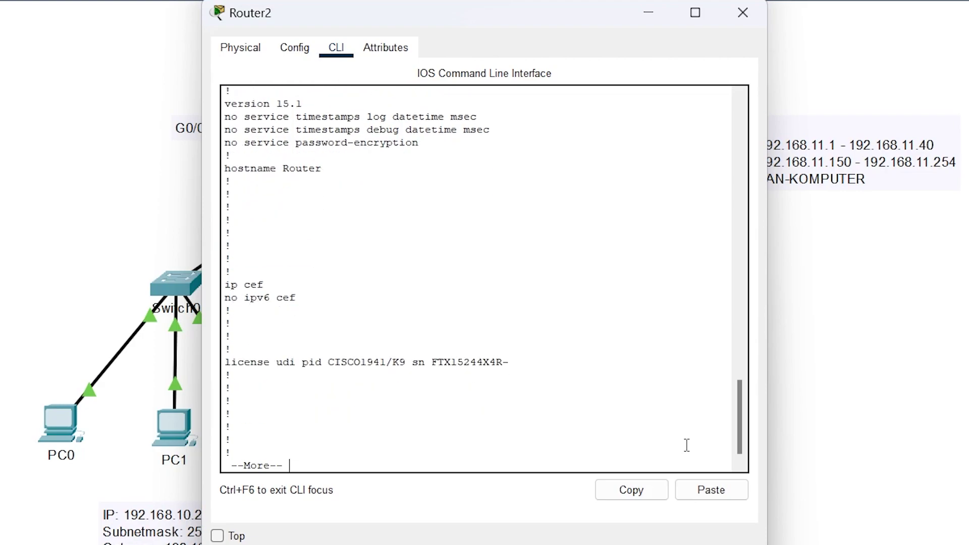
pyautogui.press('Return')
pyautogui.press('Return')
pyautogui.press('Return')
pyautogui.press('Return')
pyautogui.press('Return')
pyautogui.press('Return')
pyautogui.press('Return')
pyautogui.press('Return')
pyautogui.press('Return')
pyautogui.press('Return')
pyautogui.press('Return')
pyautogui.press('Return')
pyautogui.press('Return')
pyautogui.press('Return')
pyautogui.press('Return')
pyautogui.press('Return')
pyautogui.press('Return')
pyautogui.press('Return')
pyautogui.press('Return')
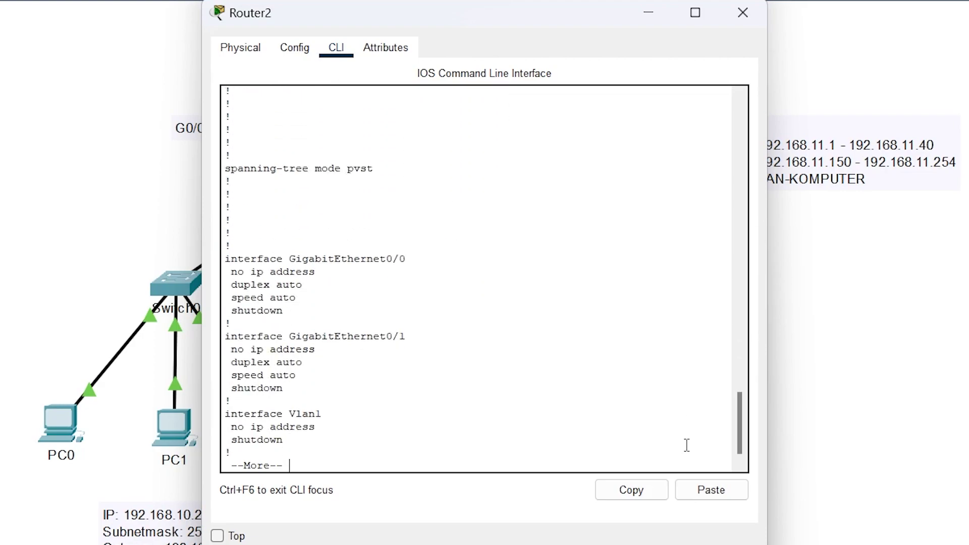
pyautogui.press('Return')
pyautogui.press('Return')
pyautogui.press('Return')
pyautogui.press('Return')
pyautogui.press('Return')
pyautogui.press('Return')
pyautogui.press('Return')
pyautogui.press('Return')
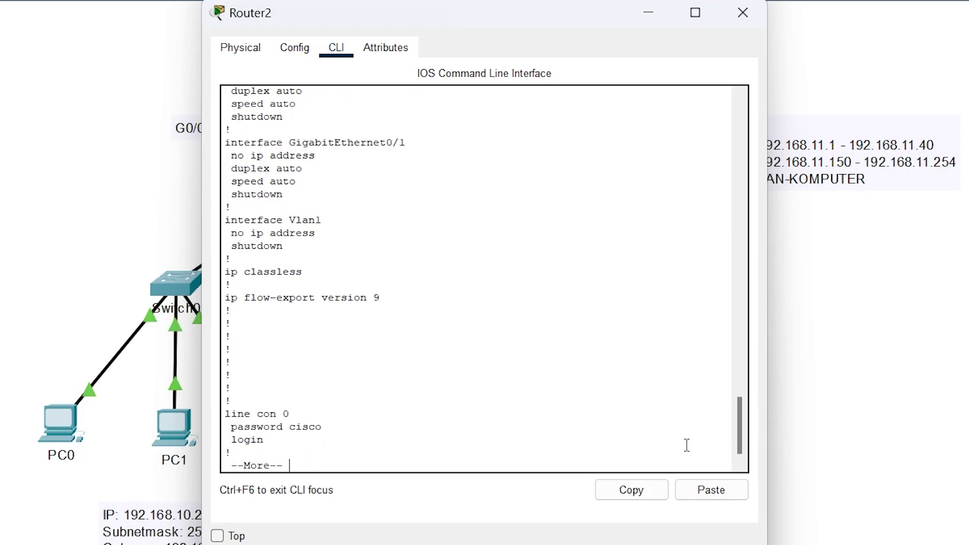
pyautogui.press('Return')
pyautogui.press('Return')
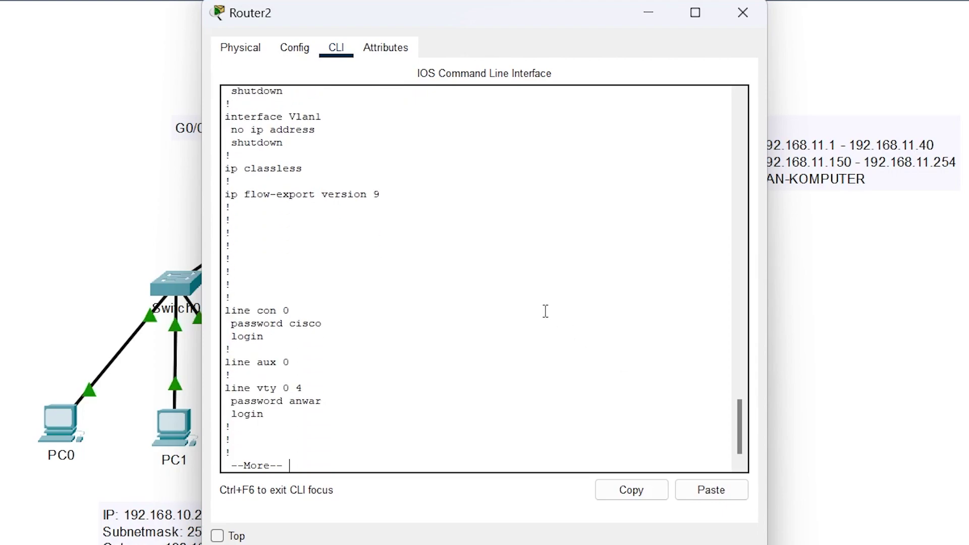
pyautogui.moveTo(285, 413); pyautogui.dragTo(214, 317)
pyautogui.click(460, 391)
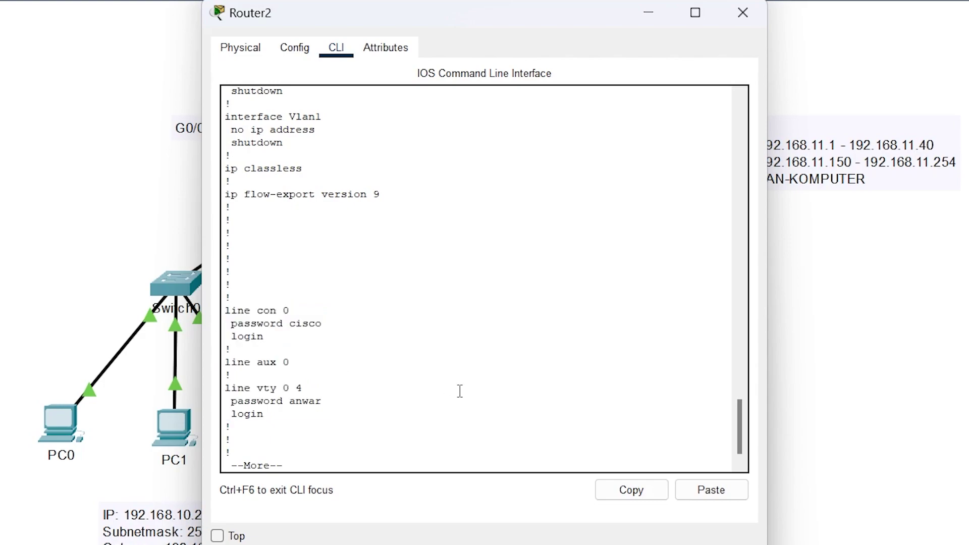
pyautogui.press('Return')
pyautogui.press('Return')
pyautogui.press('Return')
pyautogui.press('Return')
pyautogui.press('Return')
pyautogui.press('Return')
pyautogui.press('Return')
pyautogui.press('Return')
pyautogui.press('Return')
pyautogui.press('Return')
pyautogui.press('Return')
pyautogui.press('Return')
pyautogui.press('Return')
pyautogui.press('Return')
pyautogui.press('Return')
pyautogui.press('Return')
pyautogui.press('Return')
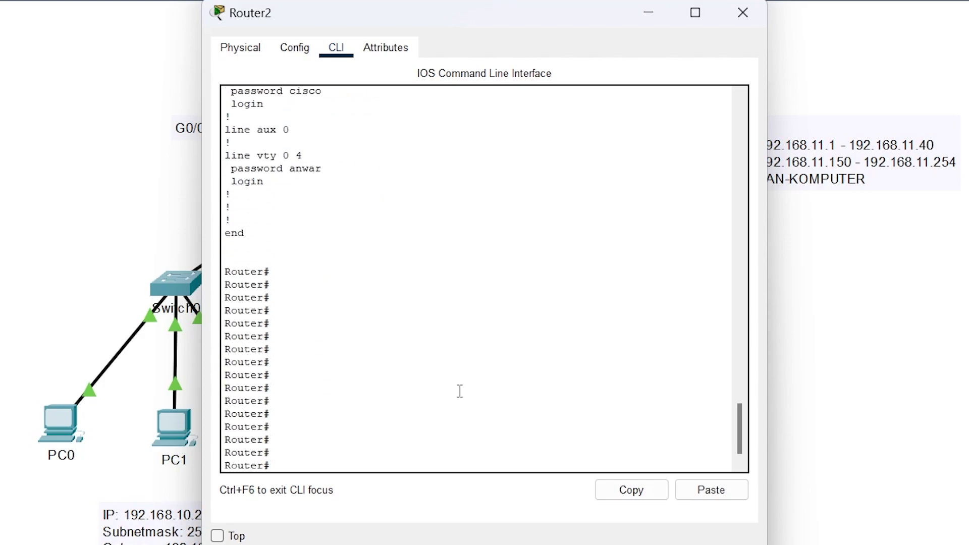
pyautogui.scroll(6, 472, 283)
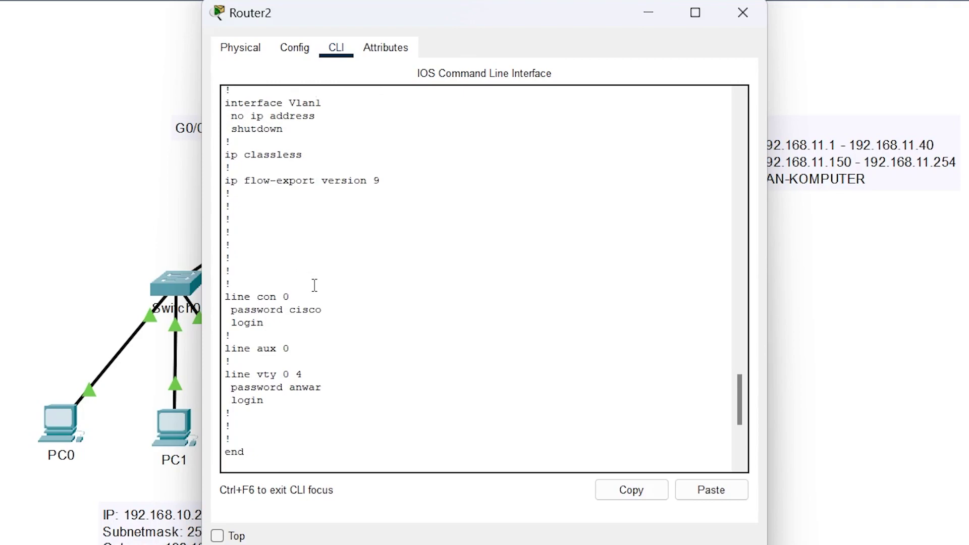
pyautogui.scroll(-6, 334, 385)
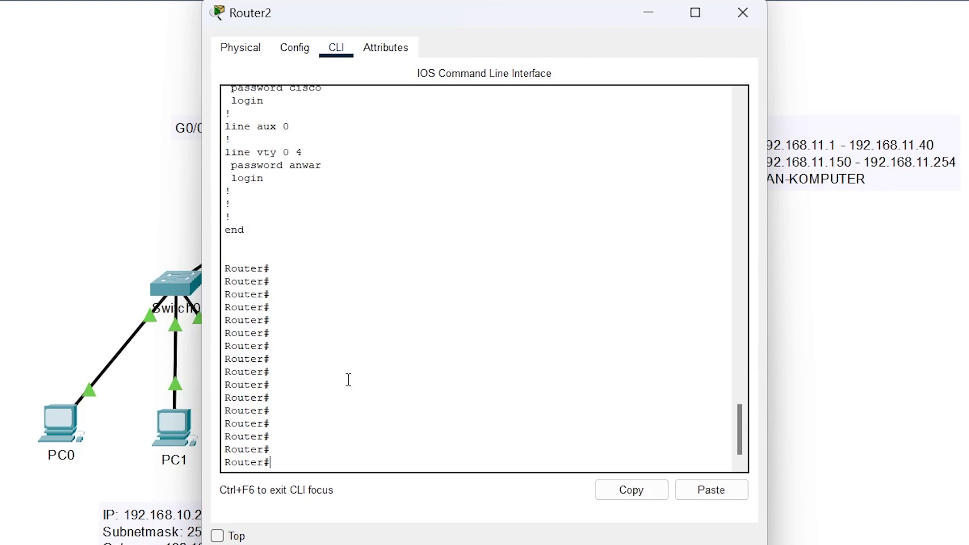
# - Enable service password-encryption in global configuration and exit configuration mode
pyautogui.write('conf')
pyautogui.press('Tab')
pyautogui.write('ter')
pyautogui.press('Tab')
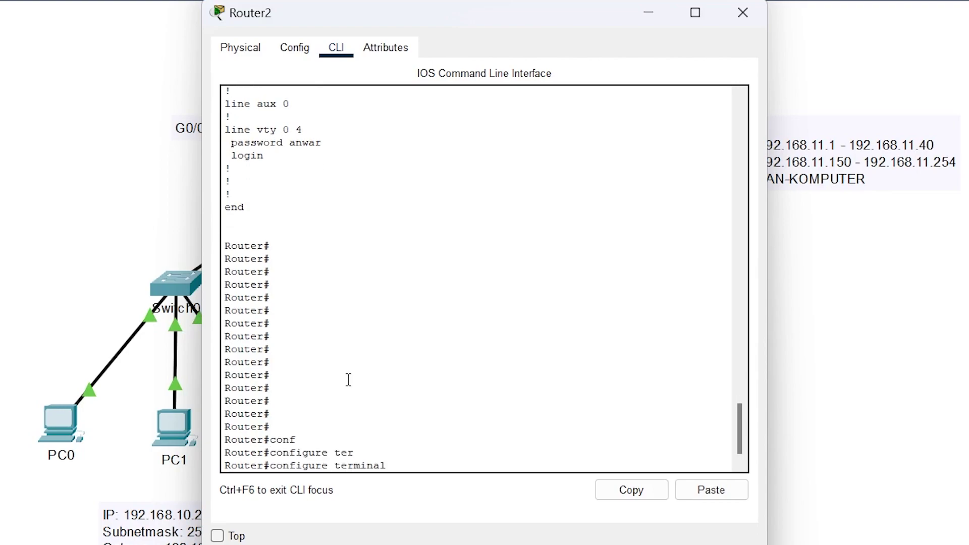
pyautogui.press('Return')
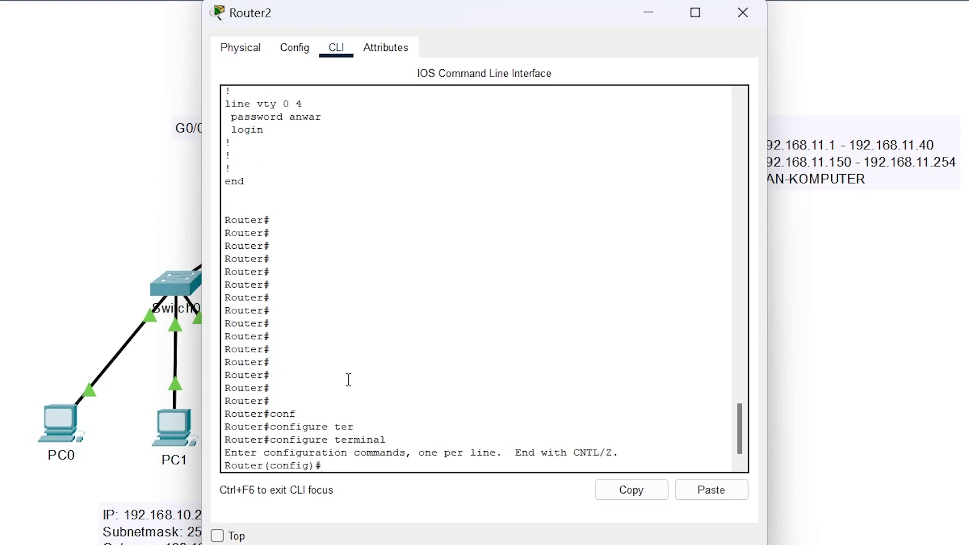
pyautogui.write('serv')
pyautogui.press('Tab')
pyautogui.write('pass')
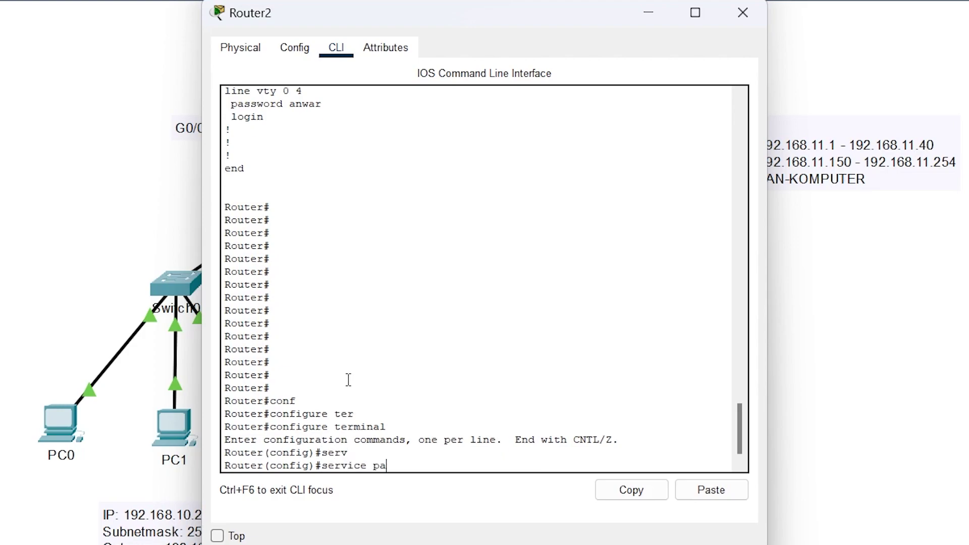
pyautogui.press('Tab')
pyautogui.press('Return')
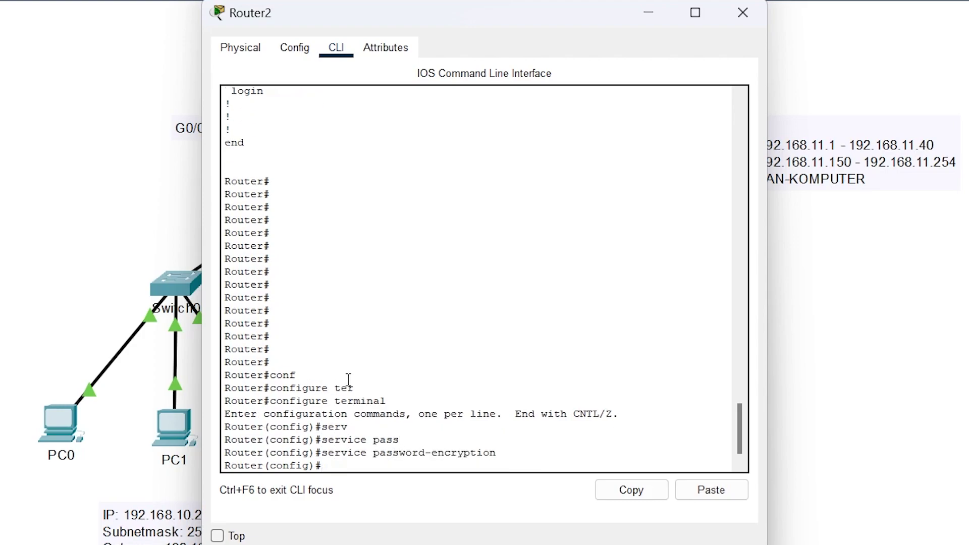
pyautogui.write('exit')
pyautogui.press('Return')
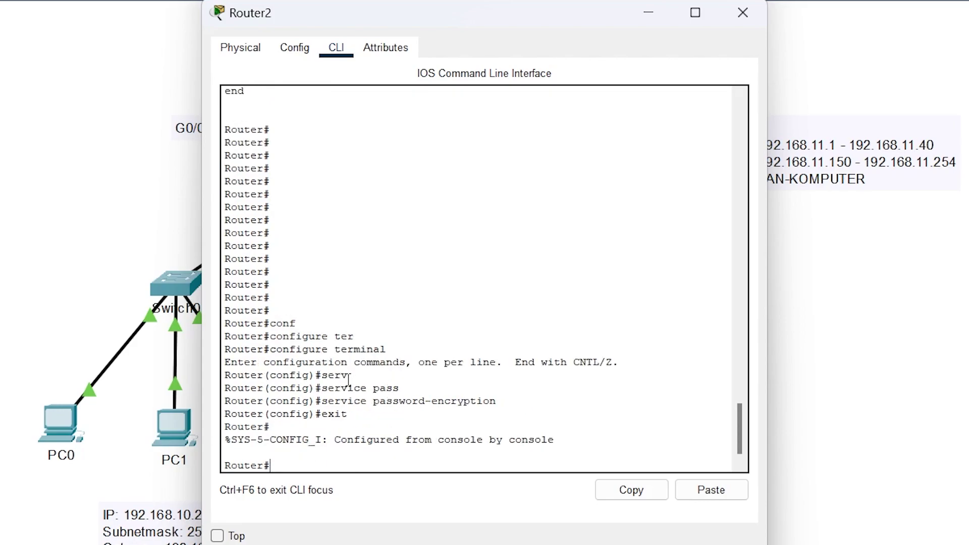
# - Show the running-config and check that the console password now appears encrypted
pyautogui.write('show run')
pyautogui.press('Tab')
pyautogui.press('Return')
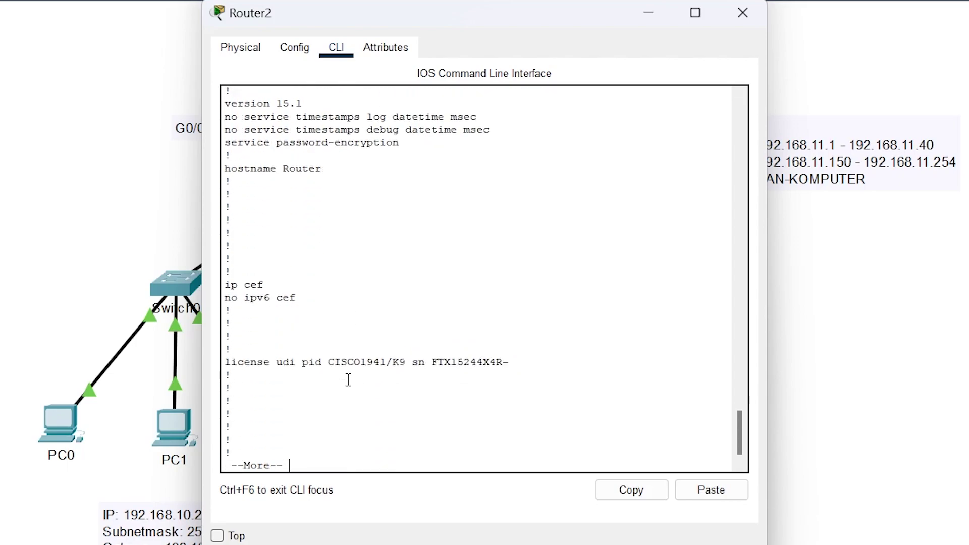
pyautogui.press('Return')
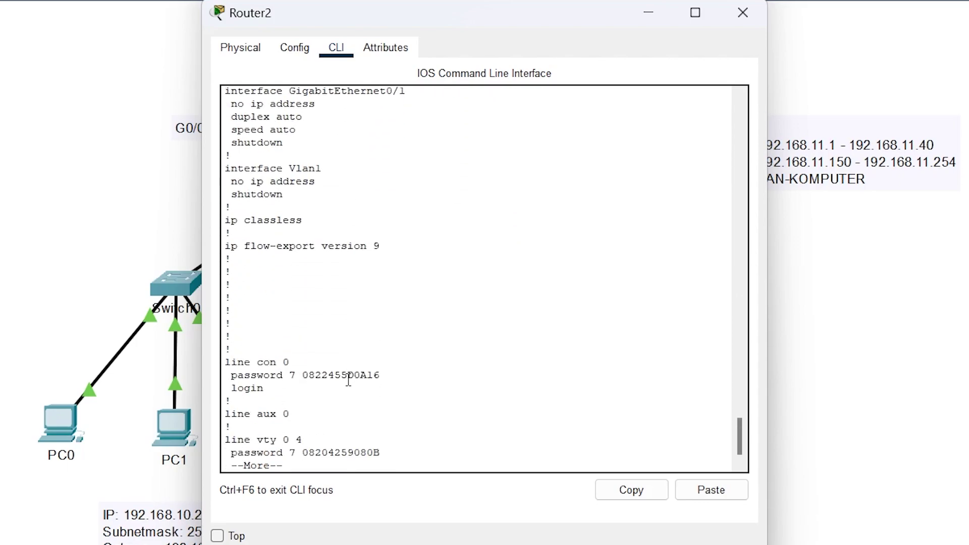
pyautogui.press('Return')
pyautogui.press('Return')
pyautogui.press('Return')
pyautogui.press('Return')
pyautogui.press('Return')
pyautogui.press('Return')
pyautogui.press('Return')
pyautogui.press('Return')
pyautogui.press('Return')
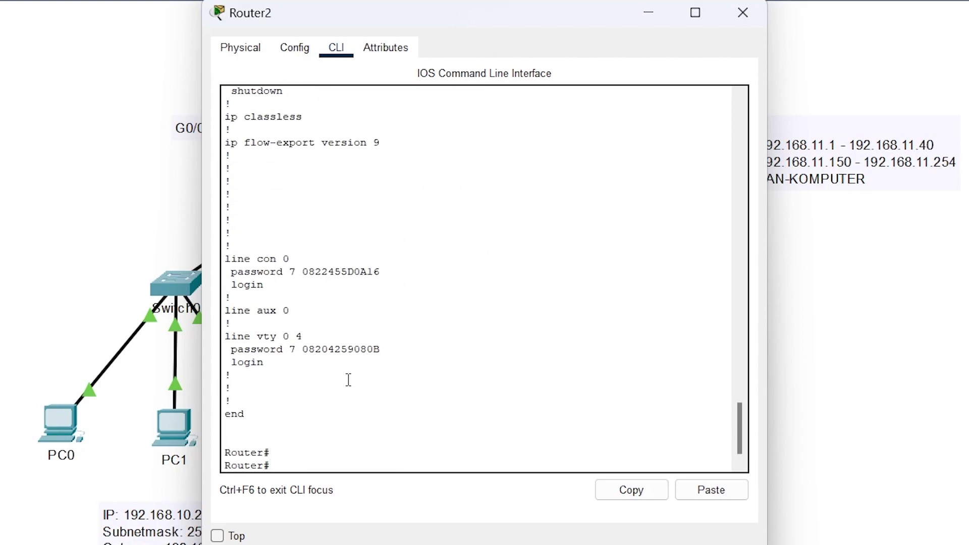
pyautogui.moveTo(315, 272); pyautogui.dragTo(354, 271)
pyautogui.click(311, 348)
# - Get a fresh prompt and enter global configuration mode
pyautogui.press('Return')
pyautogui.press('Return')
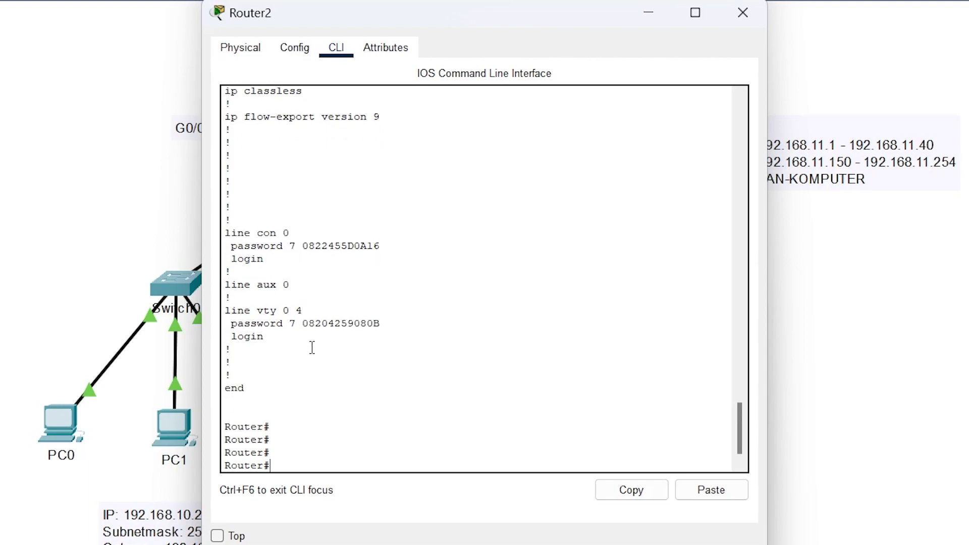
pyautogui.write('conf')
pyautogui.press('Tab')
pyautogui.write('ter')
pyautogui.press('Tab')
pyautogui.press('Return')
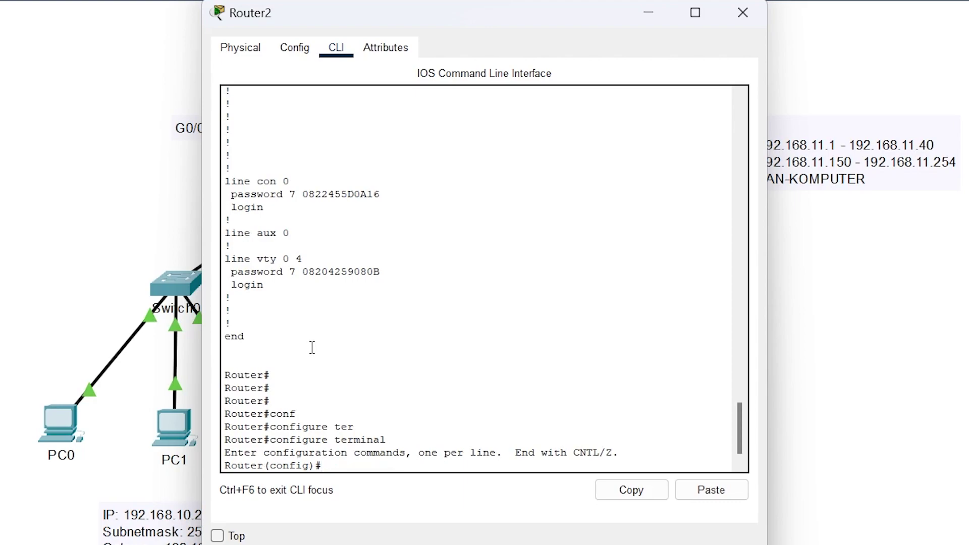
# - Set the MOTD banner to "WARNING!! HAK AKSES ADMINISTRATOR"
pyautogui.write('bann')
pyautogui.press('Tab')
pyautogui.write('mot')
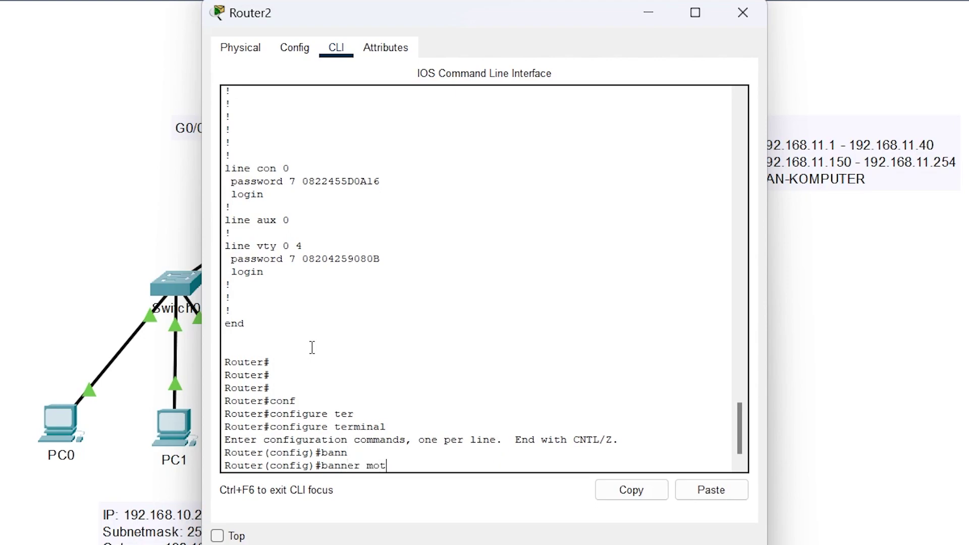
pyautogui.write('d "')
pyautogui.press('capslock')
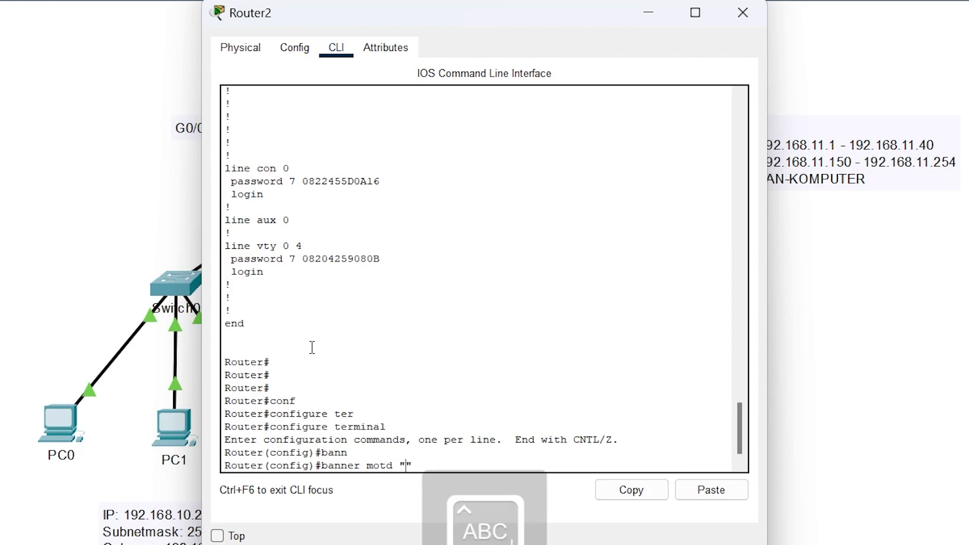
pyautogui.write('WARNIG')
pyautogui.press('BackSpace')
pyautogui.write('NG!')
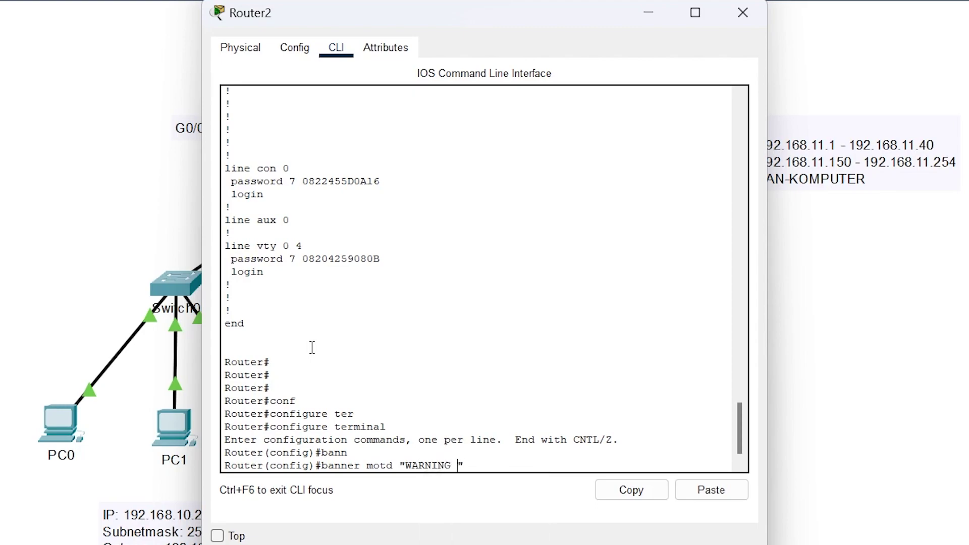
pyautogui.write('! HAK AKS')
pyautogui.write('ES ADMII')
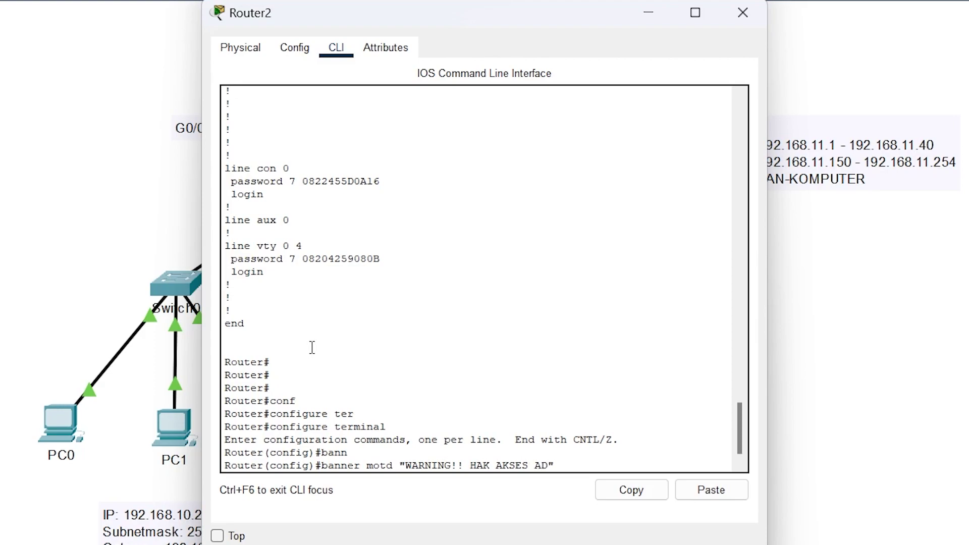
pyautogui.press('BackSpace')
pyautogui.write('NISTRATOR')
pyautogui.press('Return')
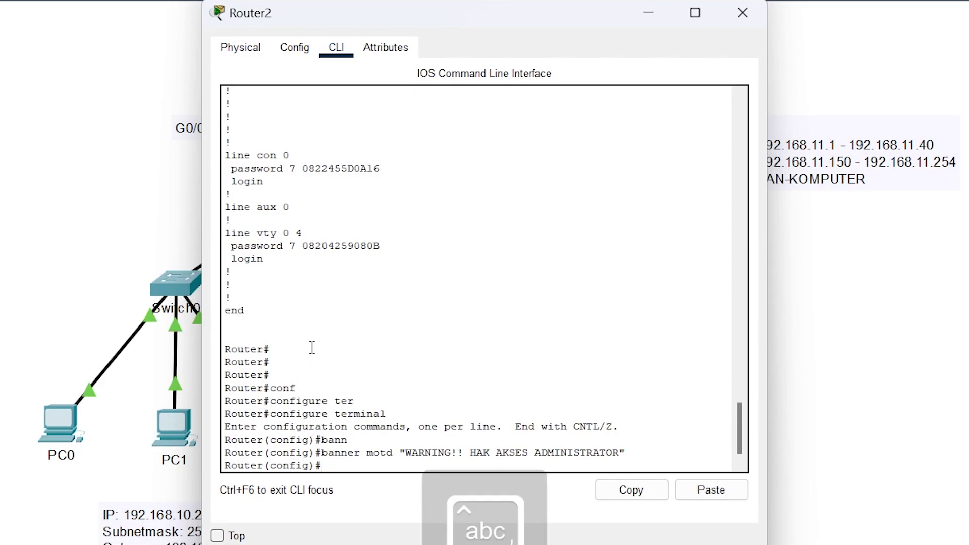
# - Exit configuration mode back to the privileged prompt
pyautogui.write('ex')
pyautogui.press('Return')
pyautogui.press('Return')
pyautogui.write('ex')
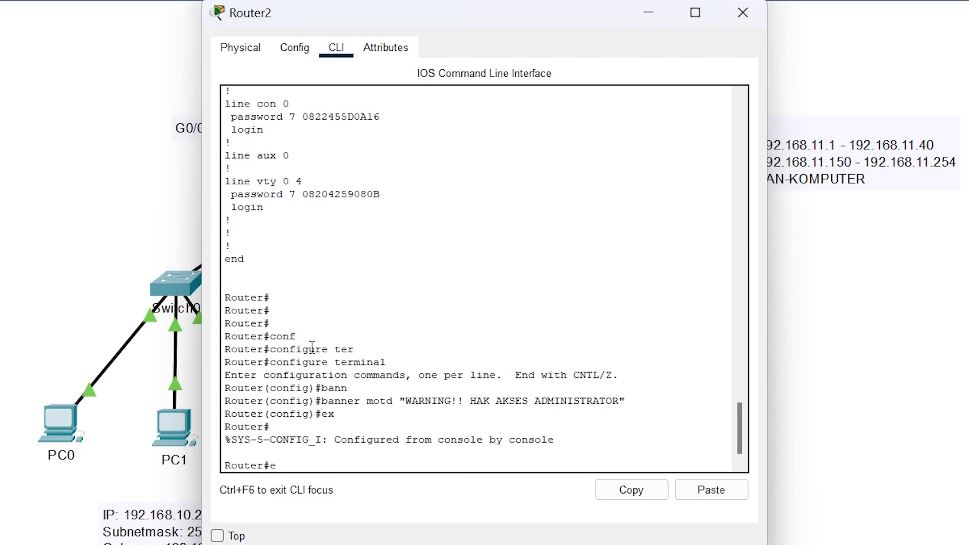
pyautogui.press('Return')
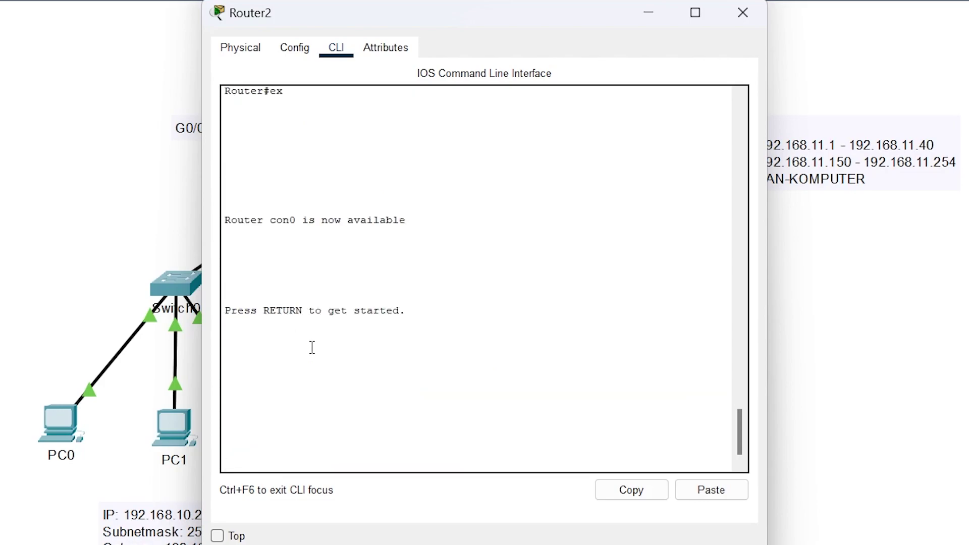
# - Start a new console session, note the warning banner, and log in with the console password
pyautogui.press('Return')
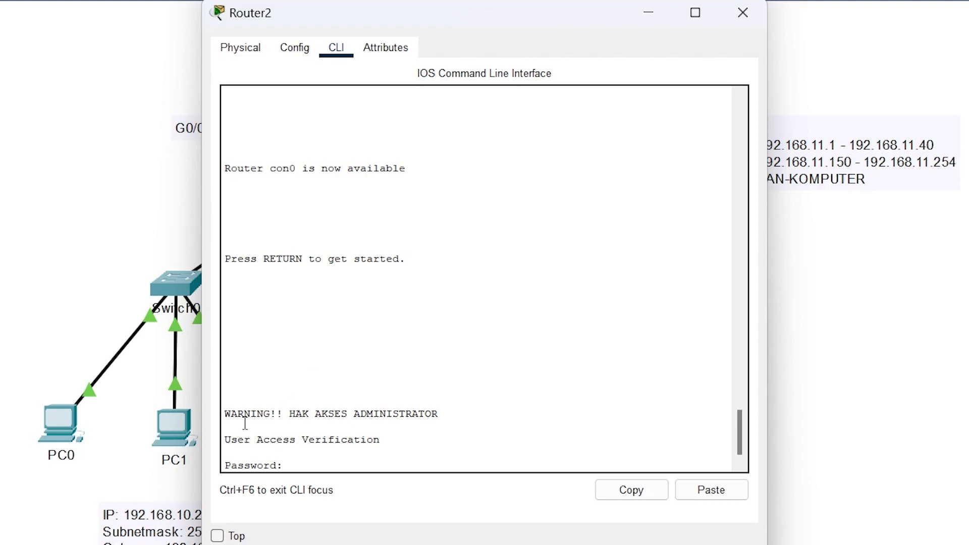
pyautogui.moveTo(251, 415); pyautogui.dragTo(419, 420)
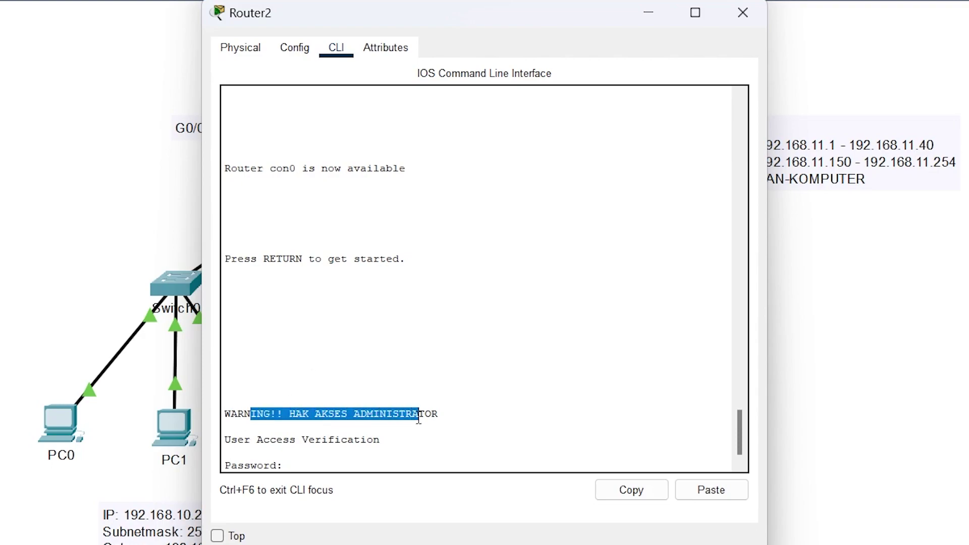
pyautogui.click(495, 438)
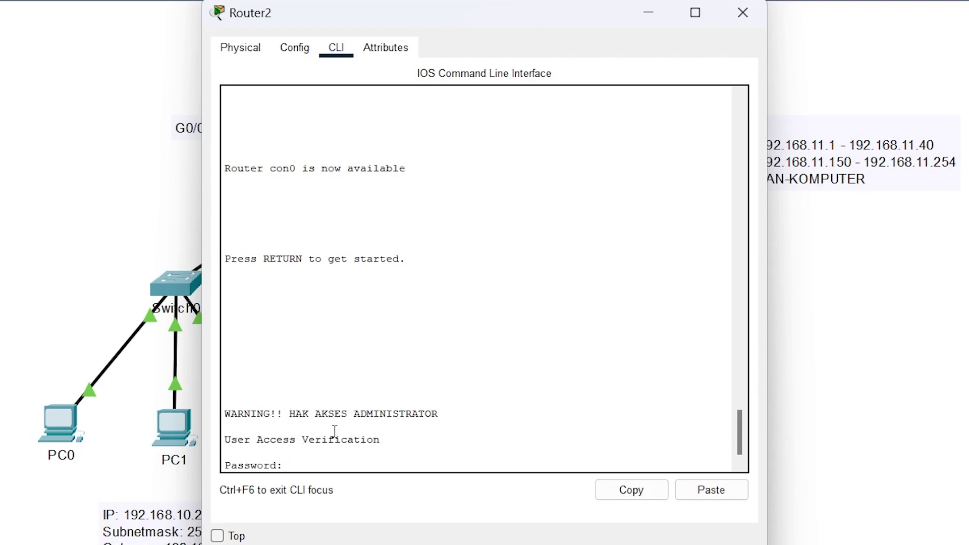
pyautogui.click(301, 453)
pyautogui.press('Return')
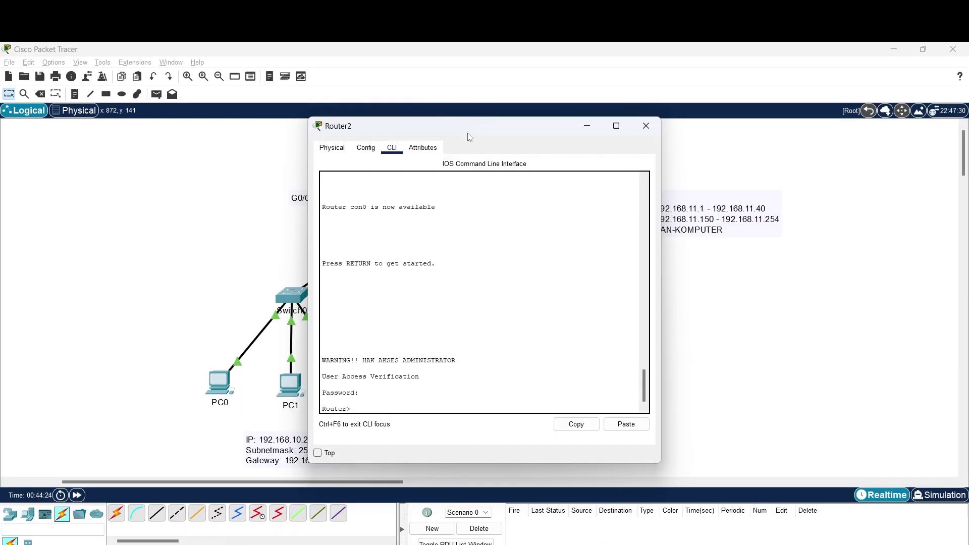
# - Reposition the Router2 console window to reveal the DHCP notes and full prompt
pyautogui.moveTo(457, 27); pyautogui.dragTo(843, 88)
pyautogui.moveTo(711, 171); pyautogui.dragTo(408, 243)
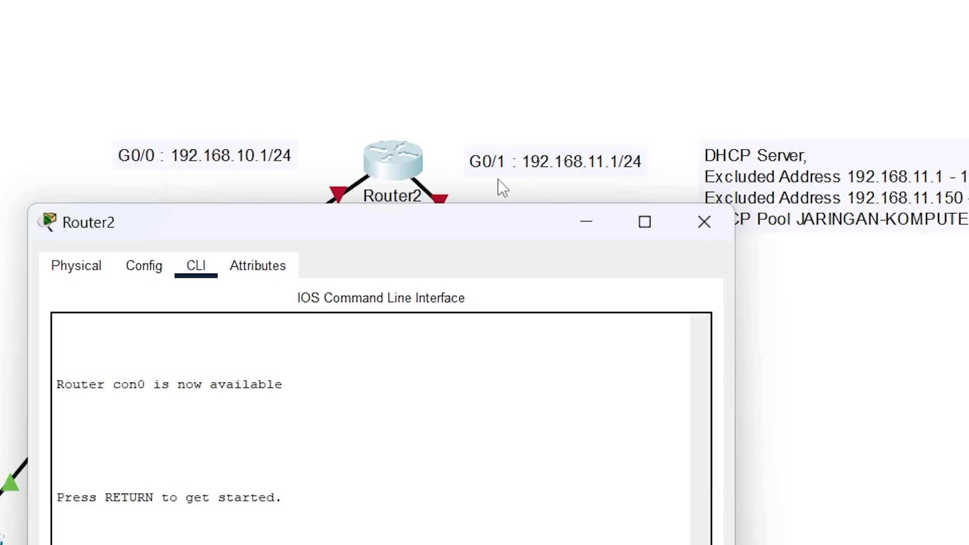
pyautogui.moveTo(353, 219); pyautogui.dragTo(476, 187)
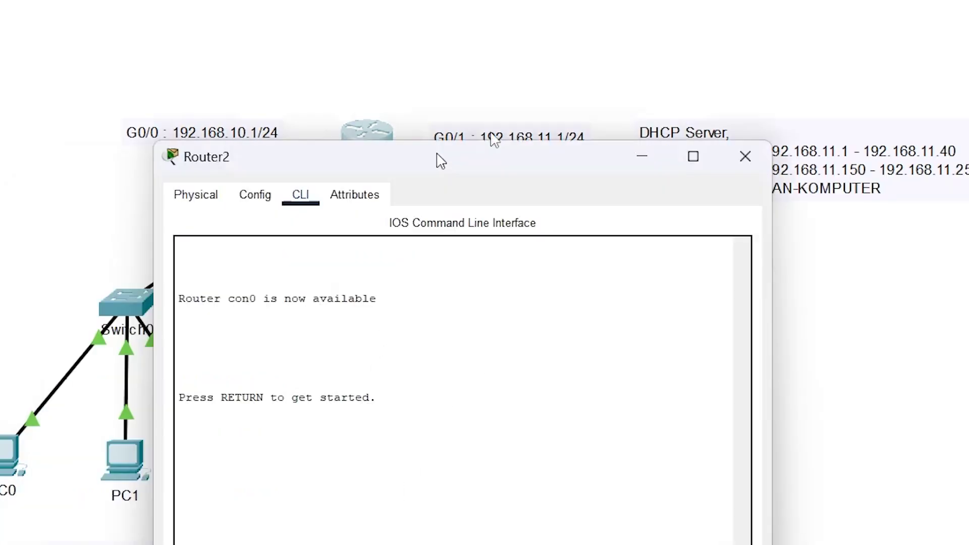
pyautogui.moveTo(440, 160); pyautogui.dragTo(627, 23)
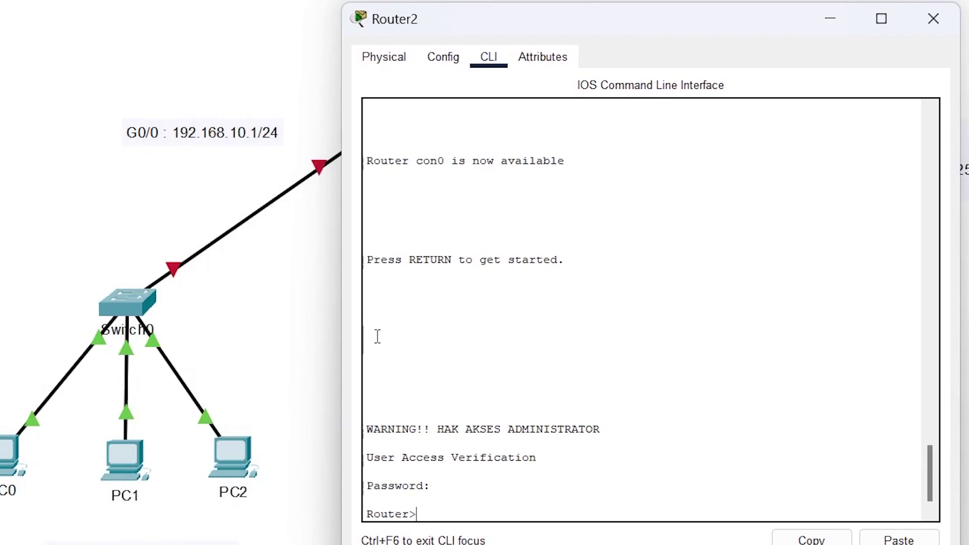
# - Enter privileged mode and then global configuration mode on Router2
pyautogui.write('en')
pyautogui.press('Return')
pyautogui.write('co')
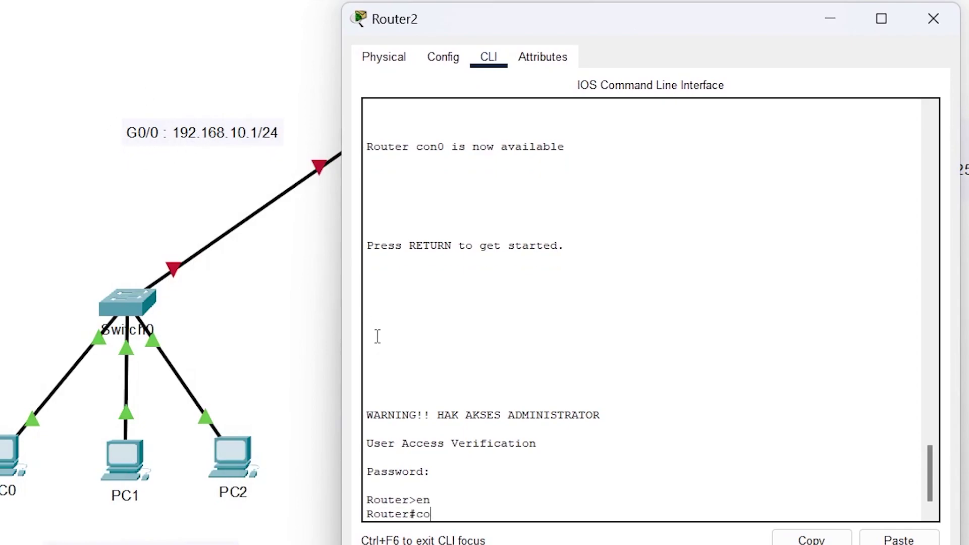
pyautogui.write('nf')
pyautogui.press('Tab')
pyautogui.write('ter')
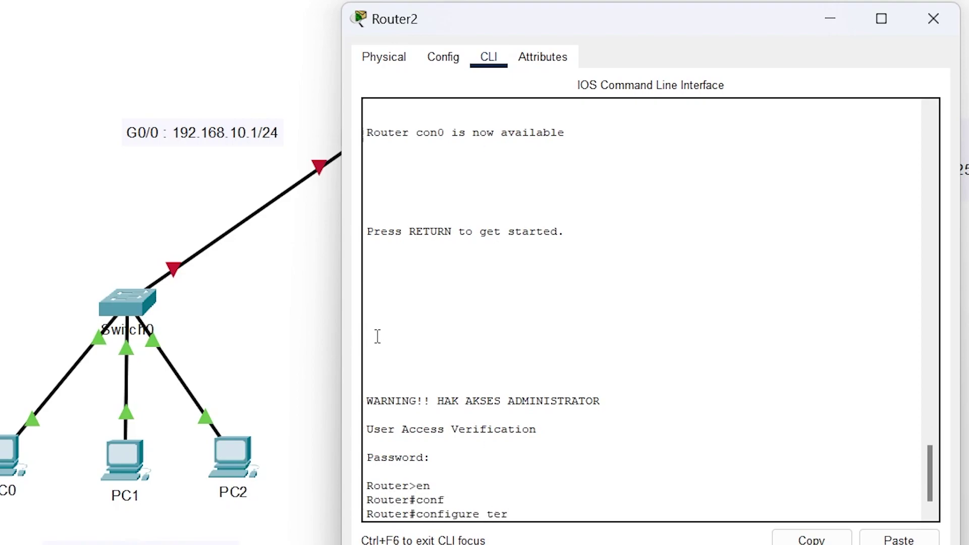
pyautogui.press('Tab')
pyautogui.press('Return')
# - Assign 192.168.10.1 255.255.255.0 to interface GigabitEthernet 0/0
pyautogui.write('inte')
pyautogui.press('Tab')
pyautogui.write('gig')
pyautogui.press('Tab')
pyautogui.write('0/0')
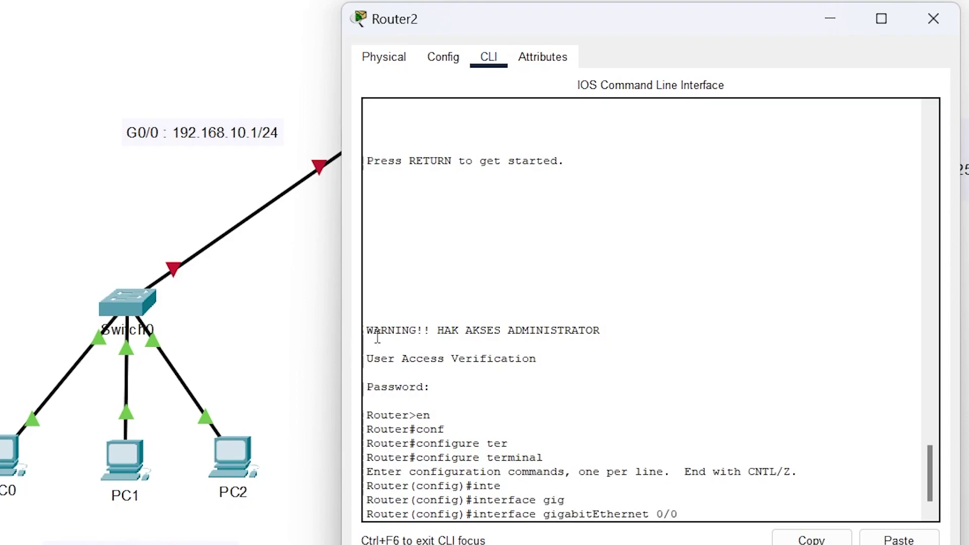
pyautogui.press('Return')
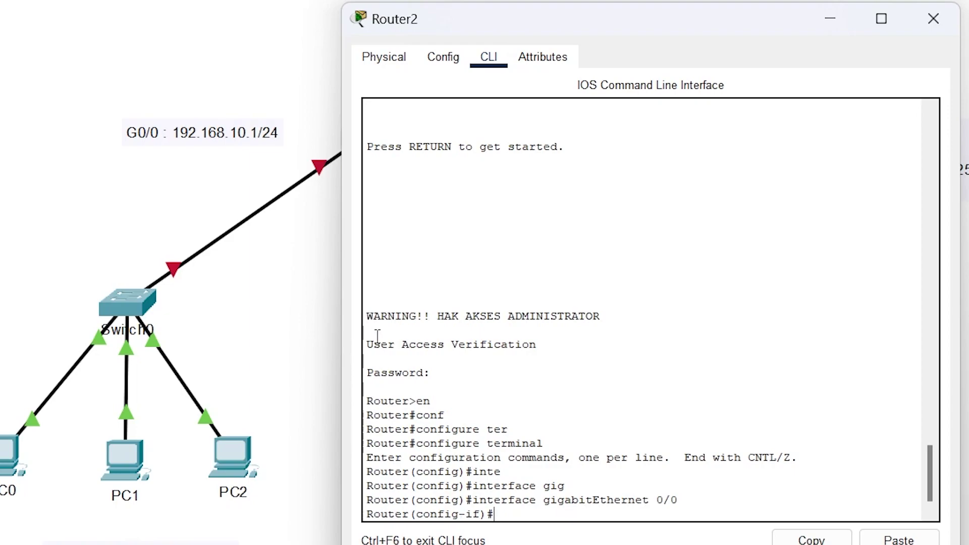
pyautogui.write('ip addr')
pyautogui.press('Tab')
pyautogui.write('192.16')
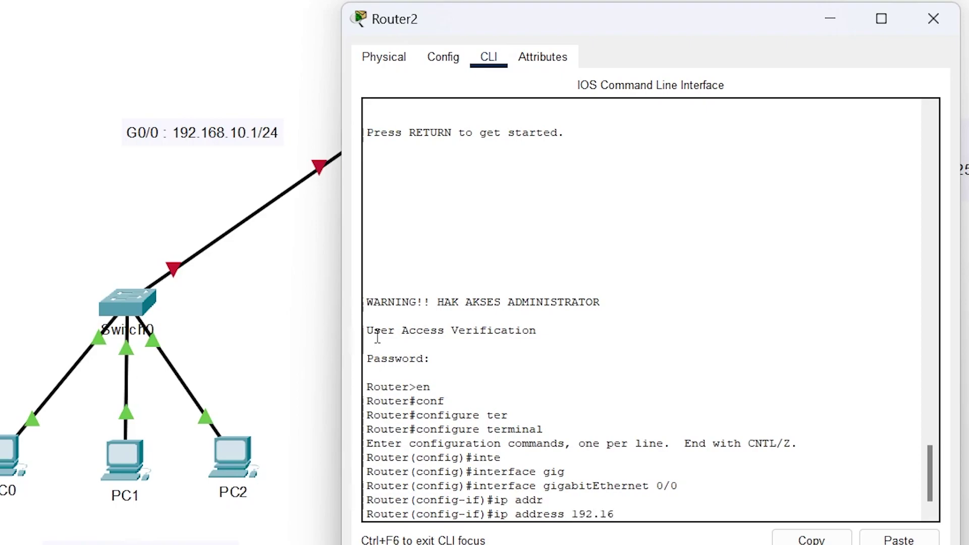
pyautogui.write('810.')
pyautogui.press('BackSpace')
pyautogui.write('.1')
pyautogui.write(' 255')
pyautogui.write('.255.2')
pyautogui.write('555')
pyautogui.write('.0')
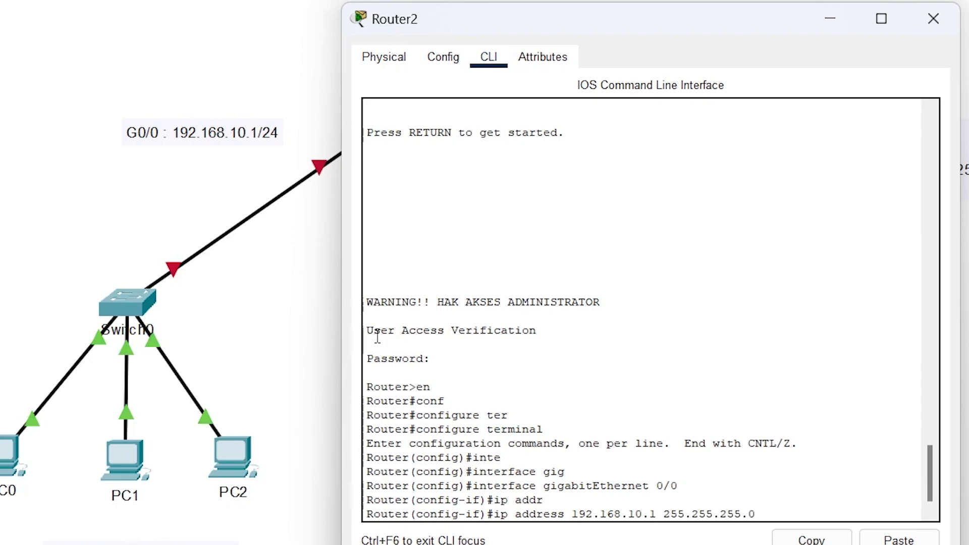
pyautogui.press('Return')
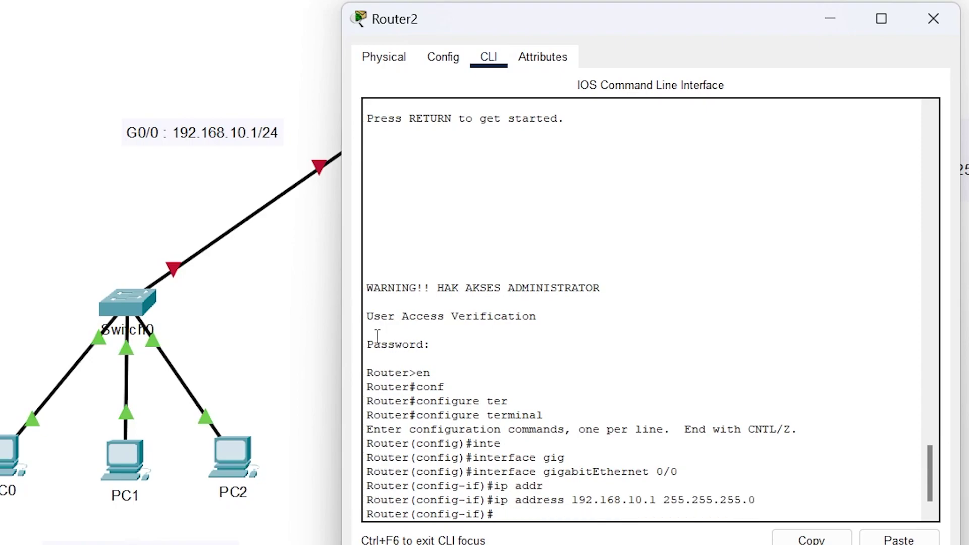
# - Bring GigabitEthernet 0/0 up with no shutdown and exit the interface configuration
pyautogui.write('no shut')
pyautogui.press('Tab')
pyautogui.press('Return')
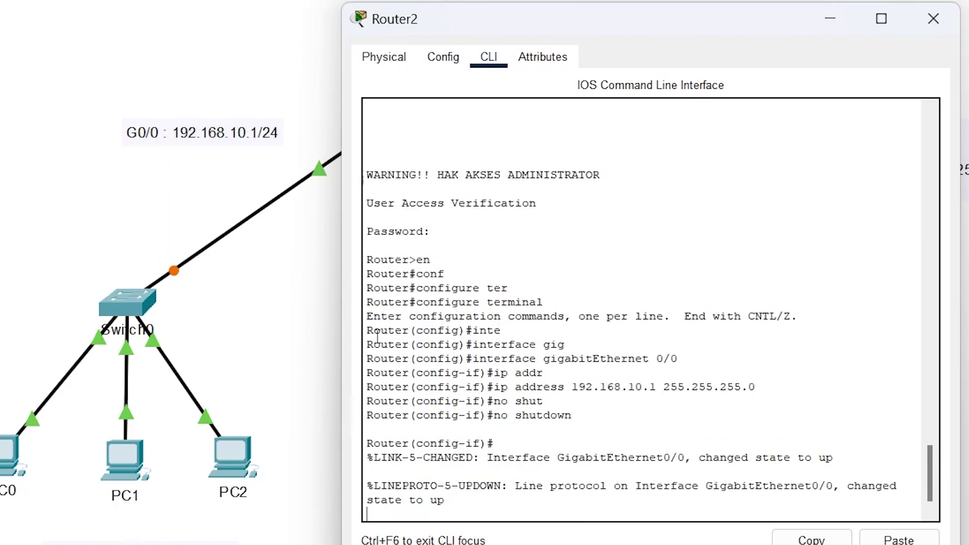
pyautogui.press('Return')
pyautogui.write('exi')
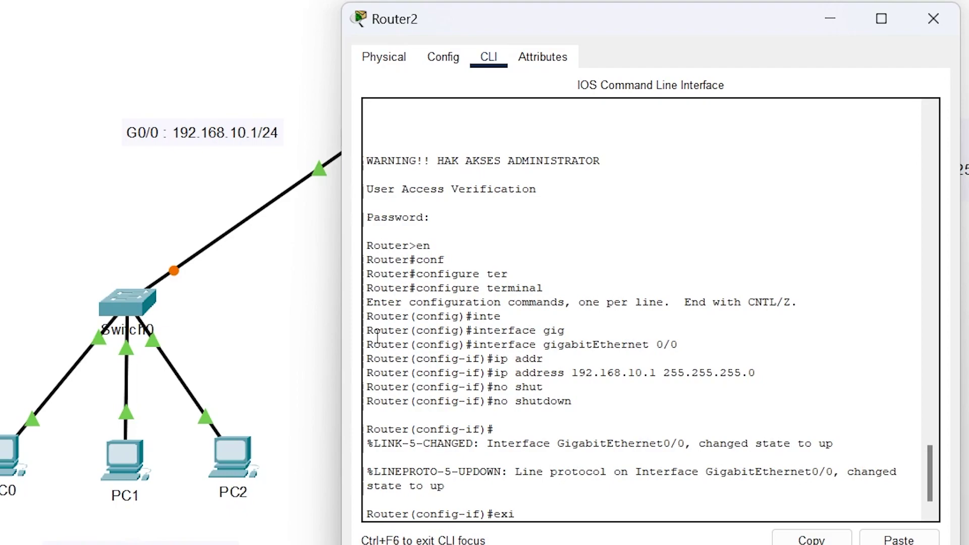
pyautogui.press('Tab')
pyautogui.press('Return')
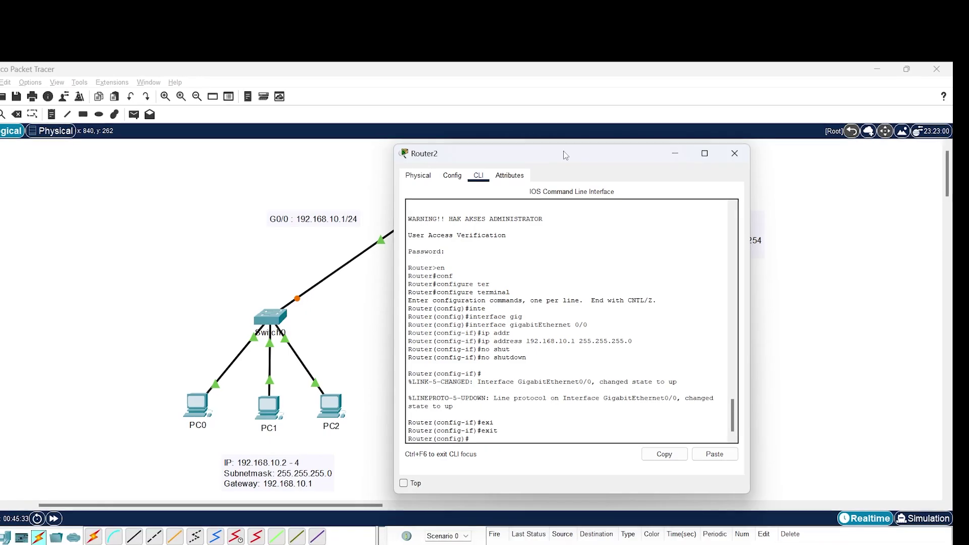
pyautogui.moveTo(567, 156); pyautogui.dragTo(228, 137)
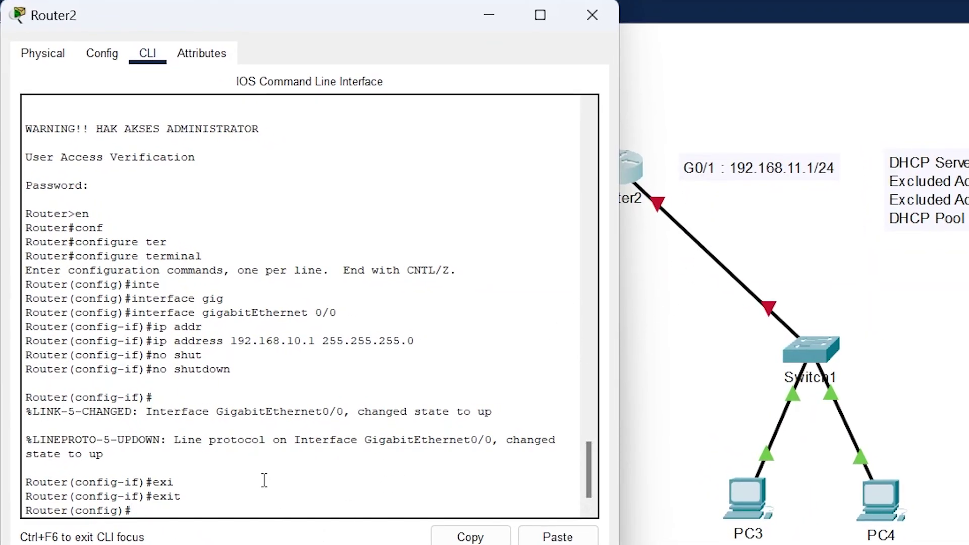
# - Assign Router2's GigabitEthernet 0/1 the address 192.168.11.1 255.255.255.0
pyautogui.write('nte')
pyautogui.press('Tab')
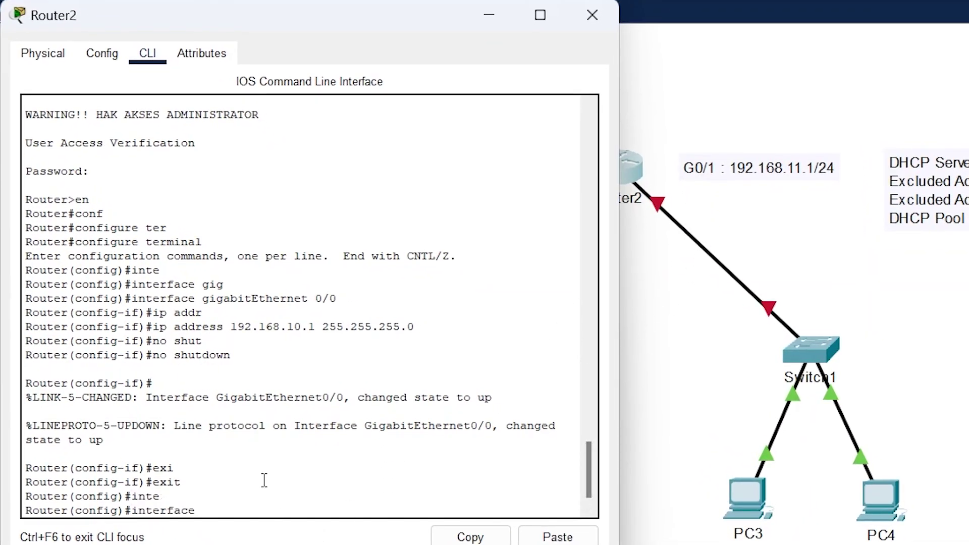
pyautogui.write('gi')
pyautogui.press('Tab')
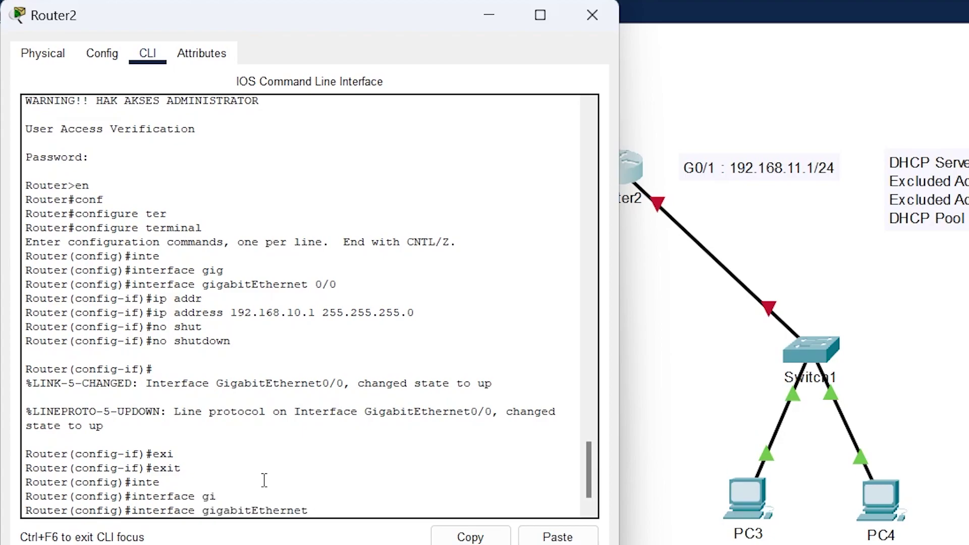
pyautogui.write('0/2')
pyautogui.press('Return')
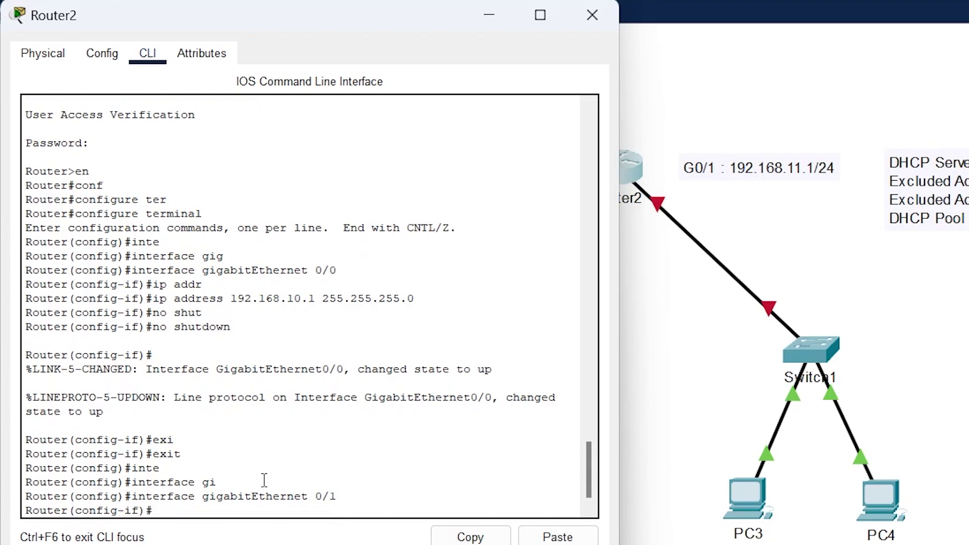
pyautogui.write('ip addr')
pyautogui.press('Tab')
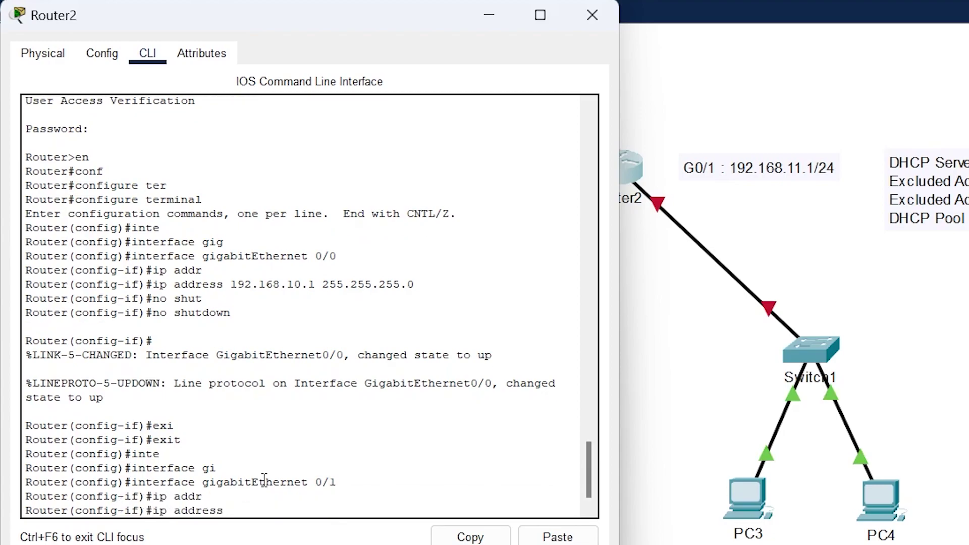
pyautogui.write('192.168.11.1 255')
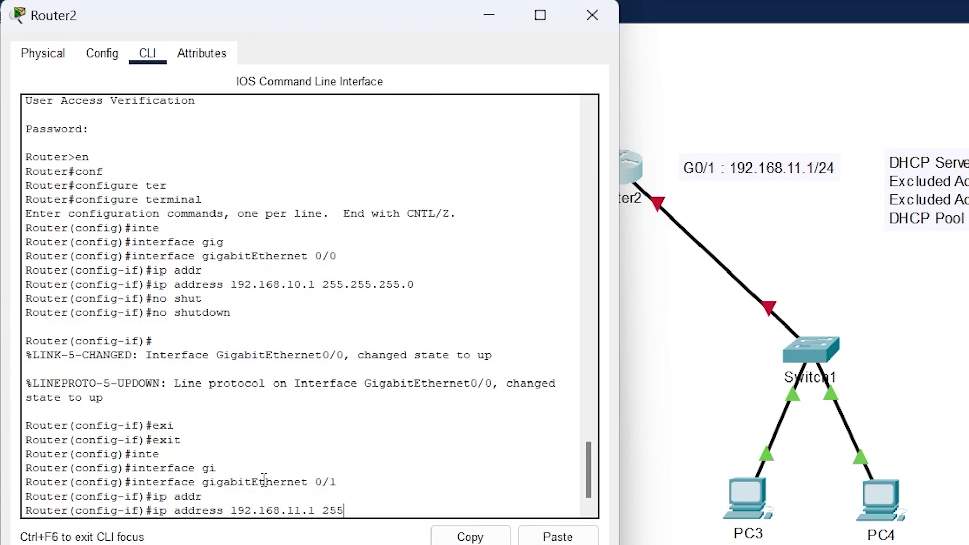
pyautogui.write('.255.255.0')
pyautogui.press('Return')
# - Bring the interface up with no shutdown and return to global configuration
pyautogui.write('no shut')
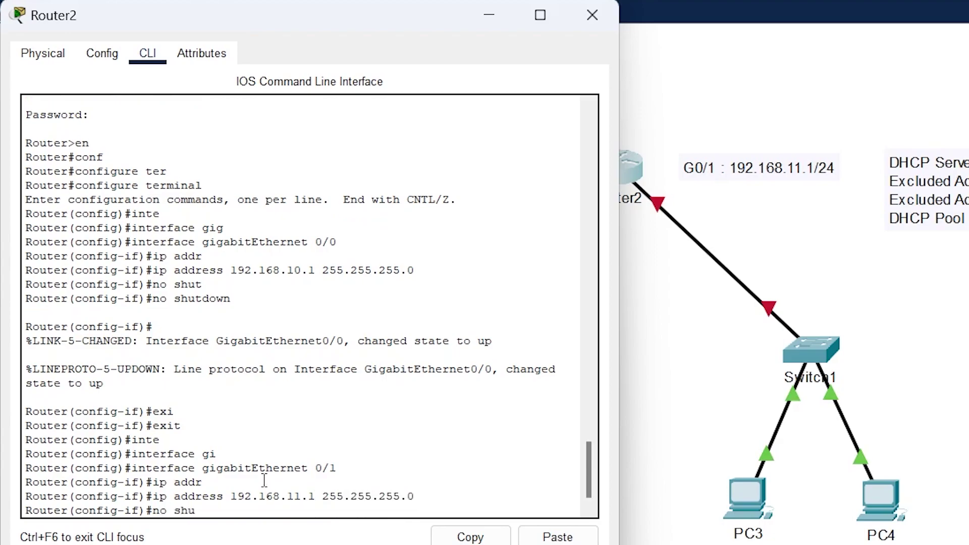
pyautogui.press('Tab')
pyautogui.press('Return')
pyautogui.write('exi')
pyautogui.press('Tab')
pyautogui.press('Return')
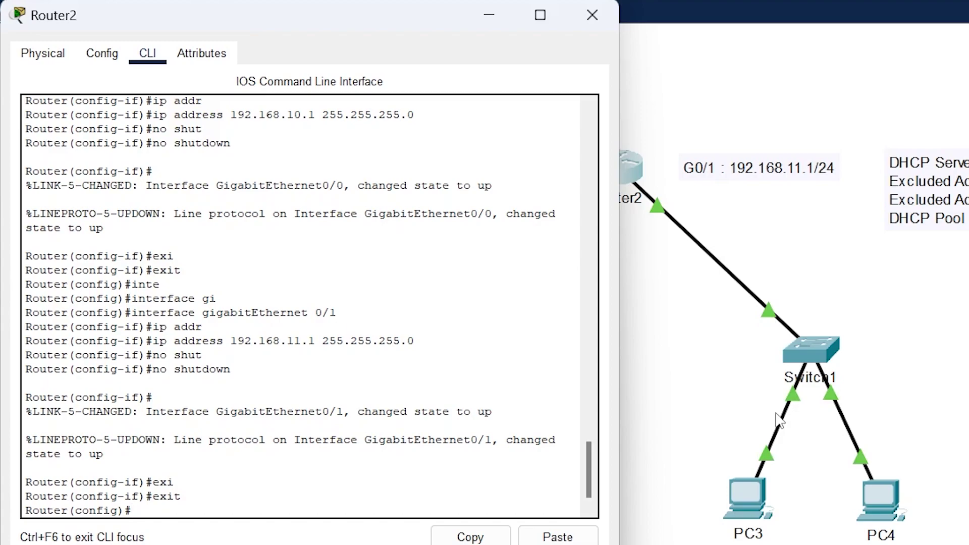
# - Enable the router's DHCP service with service dhcp
pyautogui.write('serv')
pyautogui.press('Tab')
pyautogui.write('dhcp')
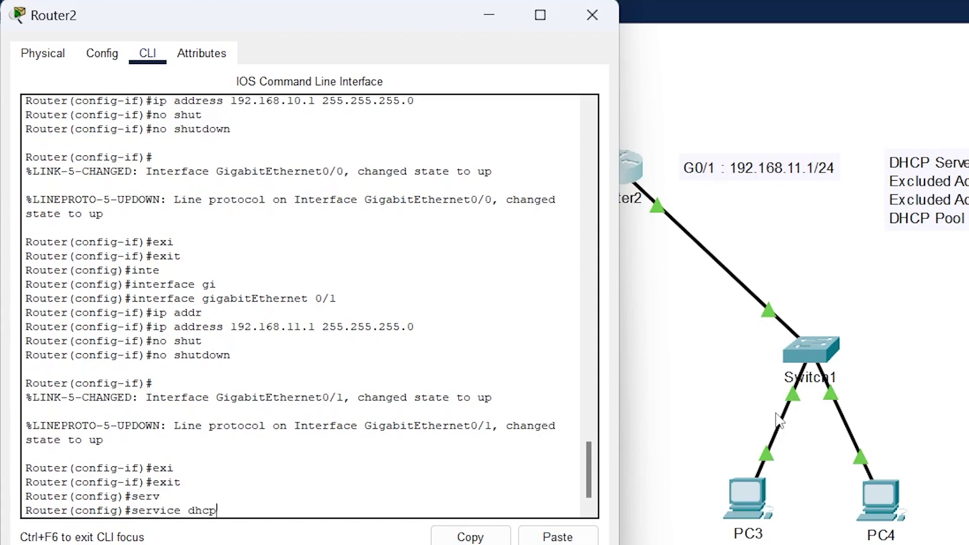
pyautogui.press('Return')
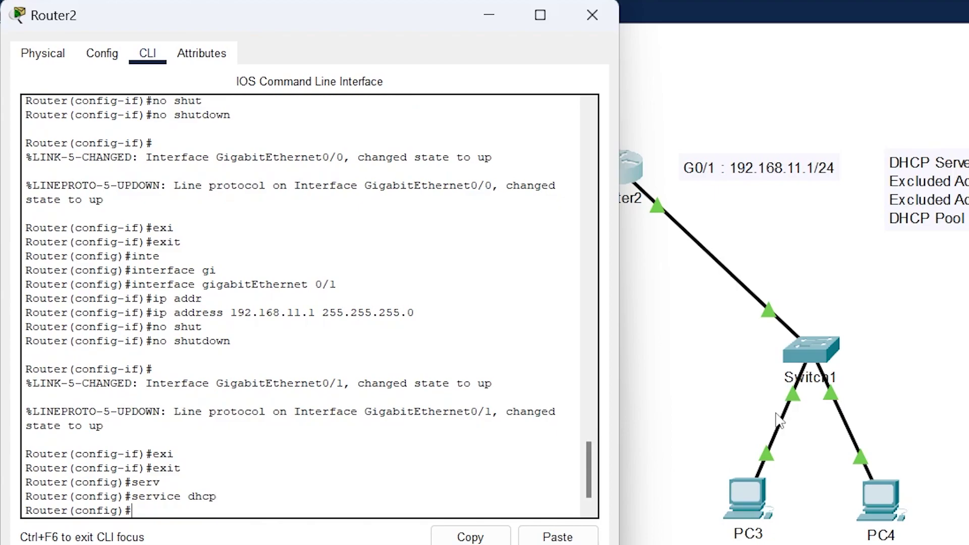
# - Create the DHCP pool named JARINGAN-KOMPUTER
pyautogui.write('ip dh')
pyautogui.press('Tab')
pyautogui.write('po')
pyautogui.press('Tab')
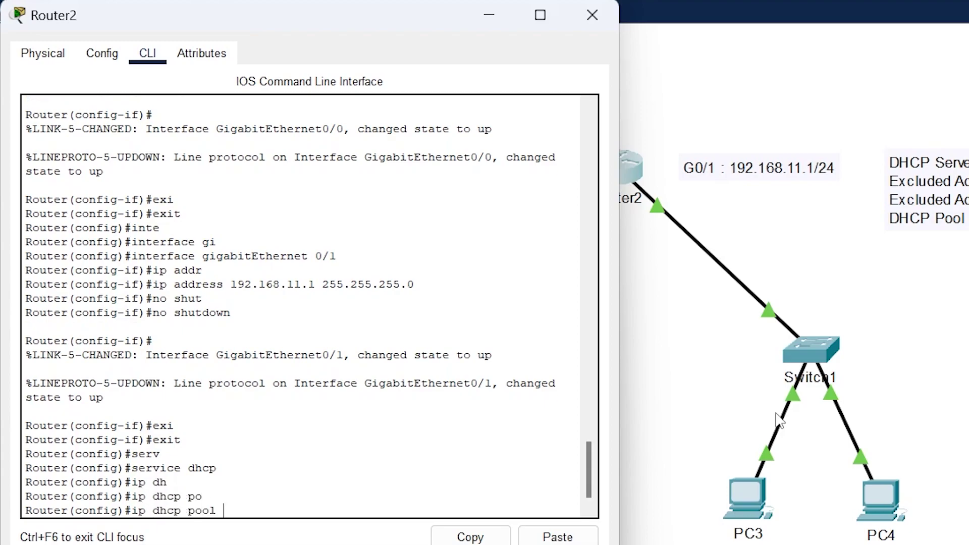
pyautogui.write('JARINGAN-KOMPUTER')
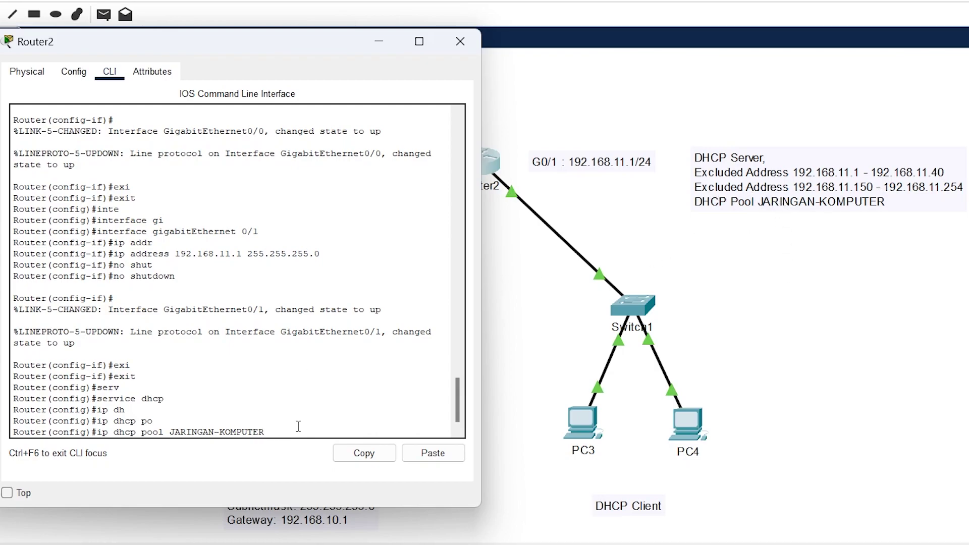
pyautogui.press('Return')
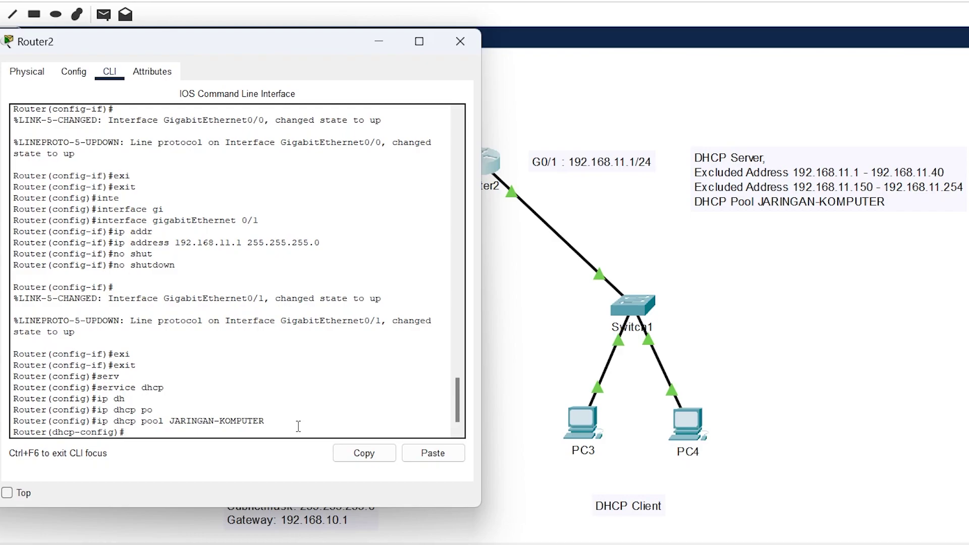
pyautogui.write('netwo')
pyautogui.press('Tab')
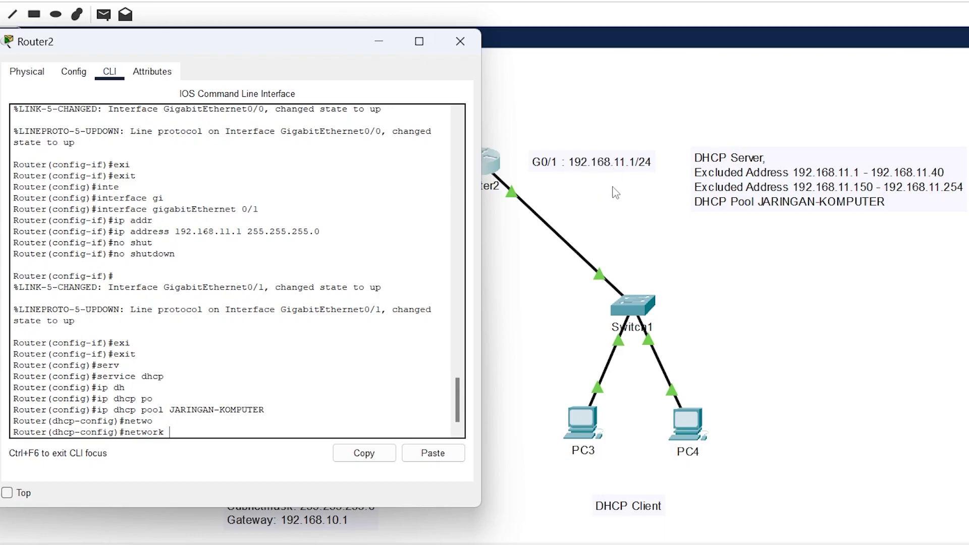
# - Give pool JARINGAN-KOMPUTER network 192.168.11.0/24, default router 192.168.11.1 and DNS 8.8.8.8, then exit
pyautogui.write('192.168.11.0 255.255.255.0')
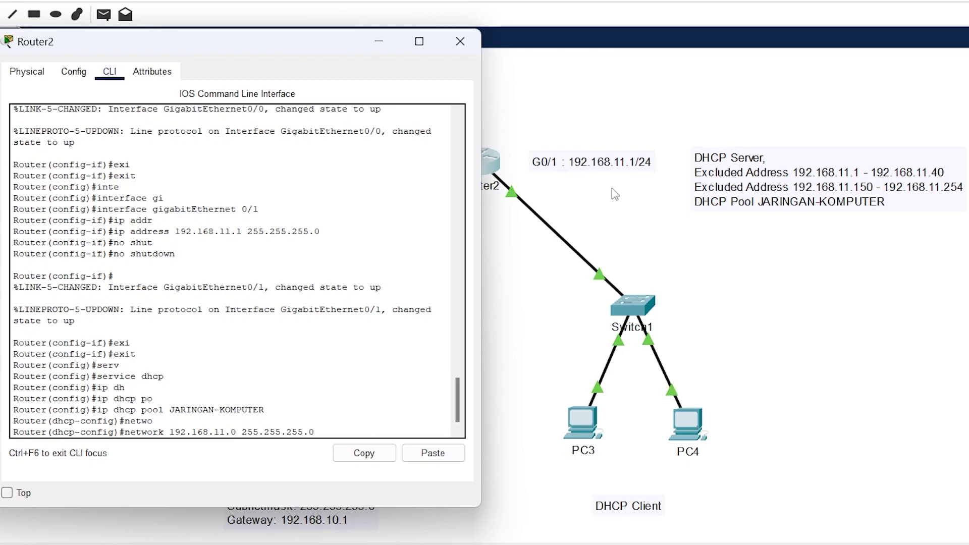
pyautogui.press('Return')
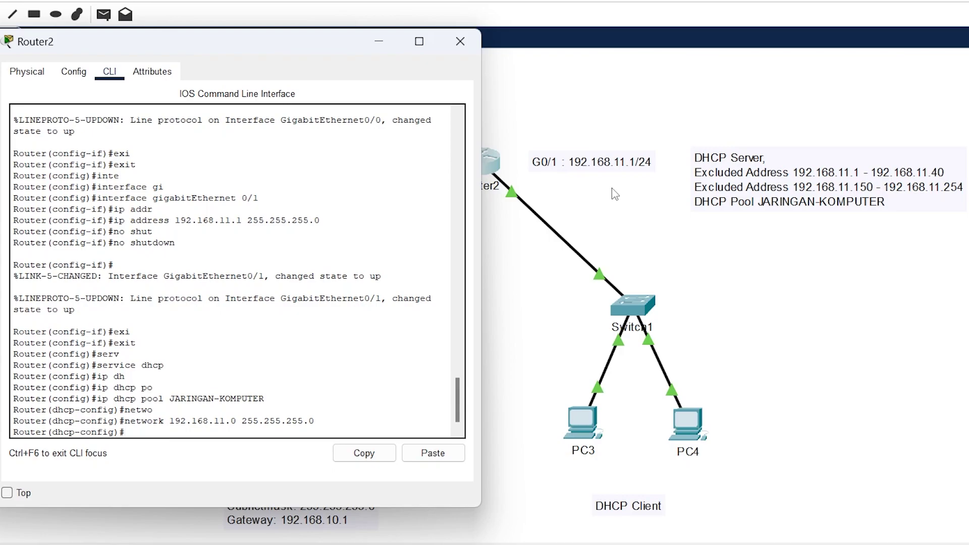
pyautogui.write('def')
pyautogui.press('Tab')
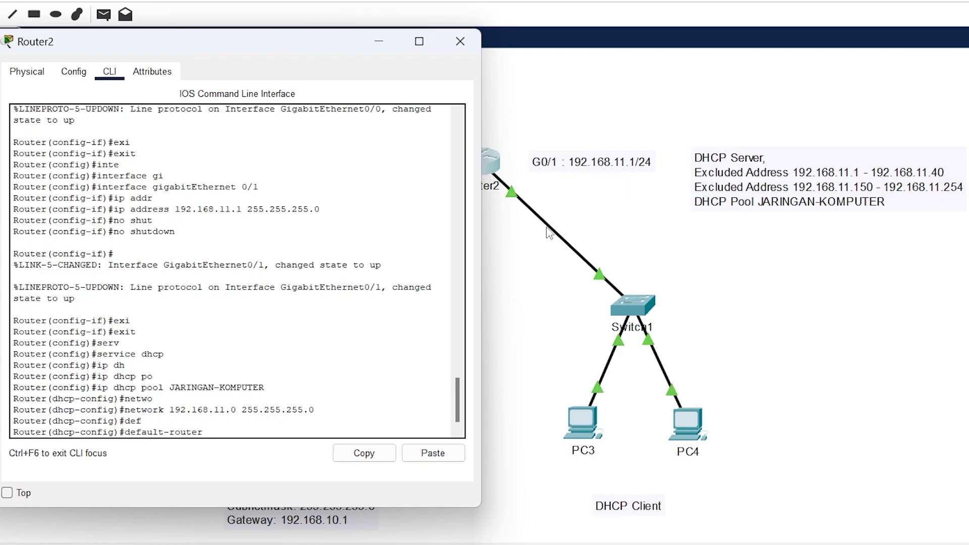
pyautogui.write('192.168.11.1')
pyautogui.press('Return')
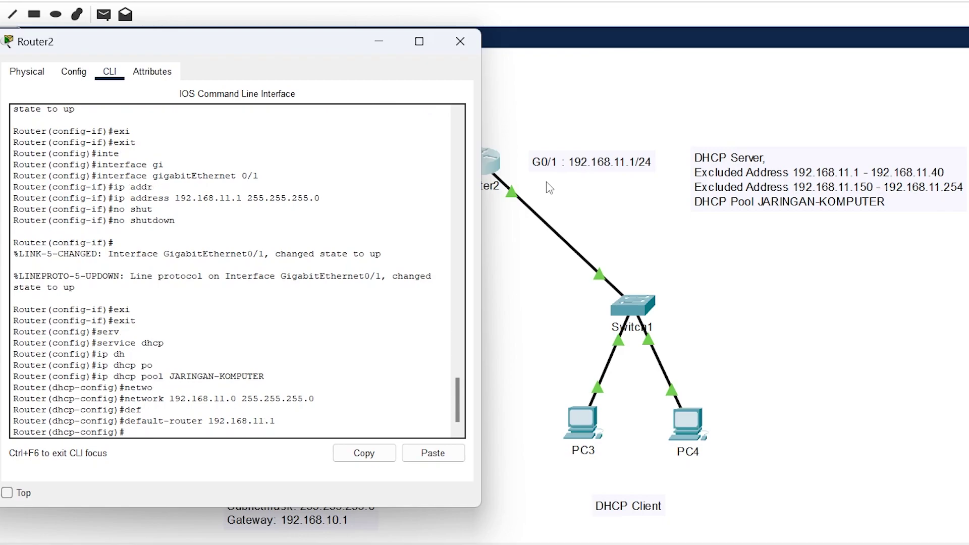
pyautogui.write('dns')
pyautogui.press('Tab')
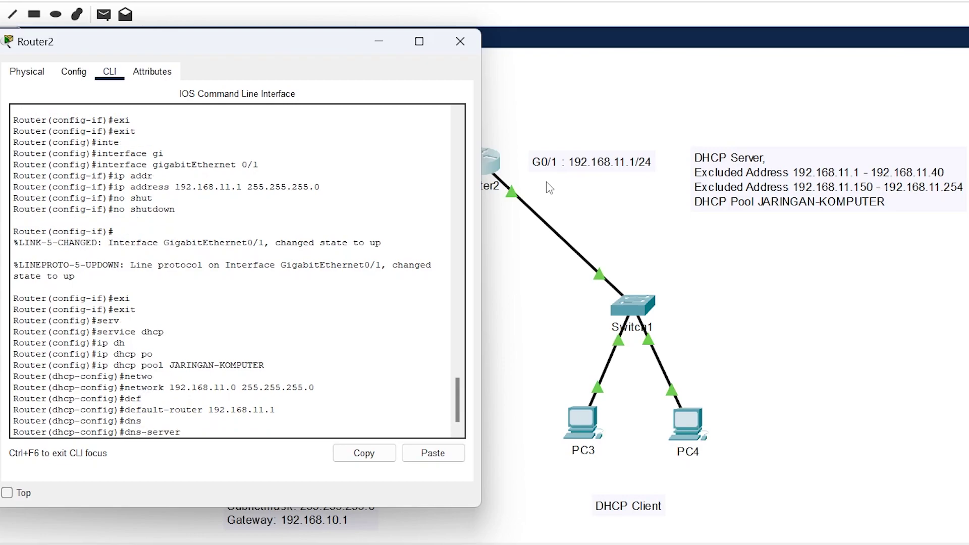
pyautogui.write('8.8.8.8')
pyautogui.press('Return')
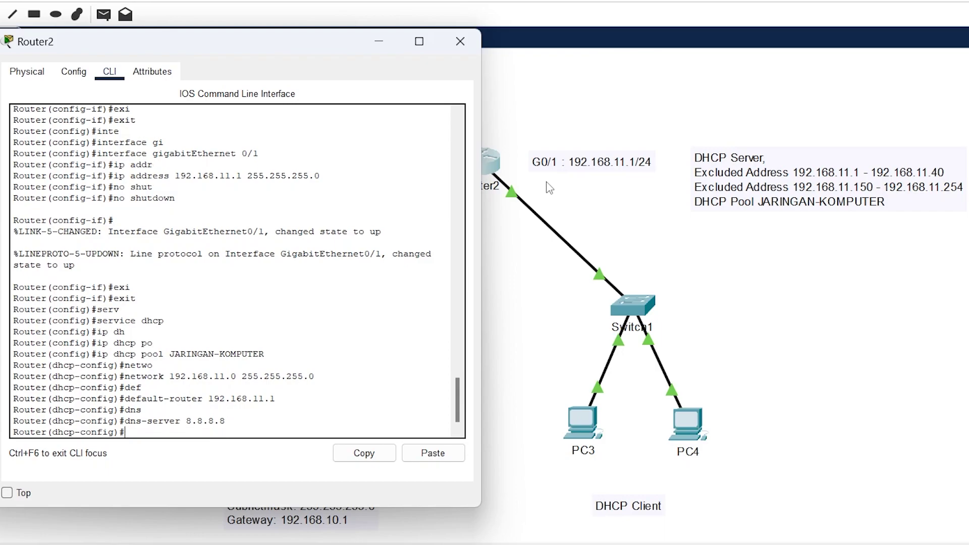
pyautogui.write('exit')
pyautogui.press('Return')
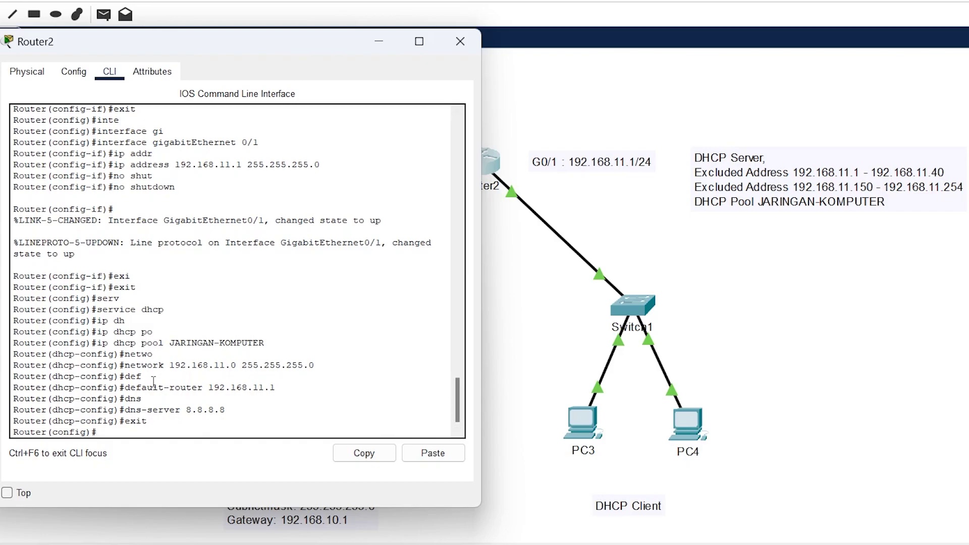
# - Exclude 192.168.11.1–192.168.11.40 from Router2's DHCP leases
pyautogui.write('ip dh')
pyautogui.press('Tab')
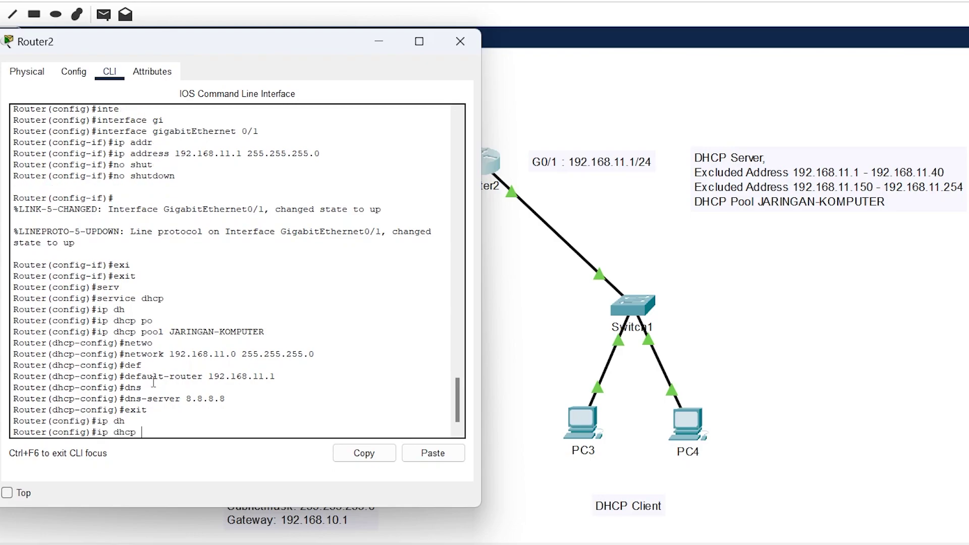
pyautogui.write('excl')
pyautogui.press('Tab')
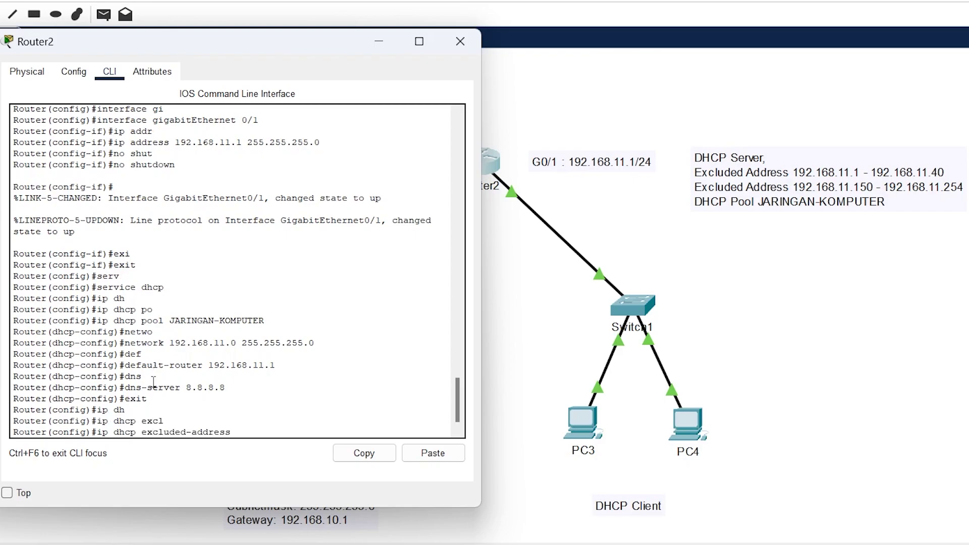
pyautogui.write('192.168')
pyautogui.write('.11.1 192.168.11.40')
pyautogui.press('Return')
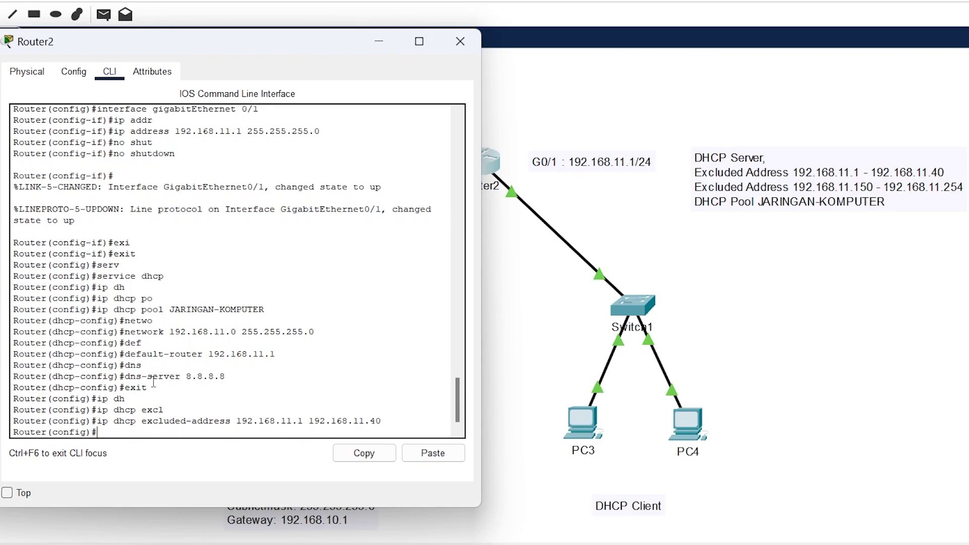
# - Exclude 192.168.11.150–192.168.11.254 as well, then leave configuration mode
pyautogui.press('Up')
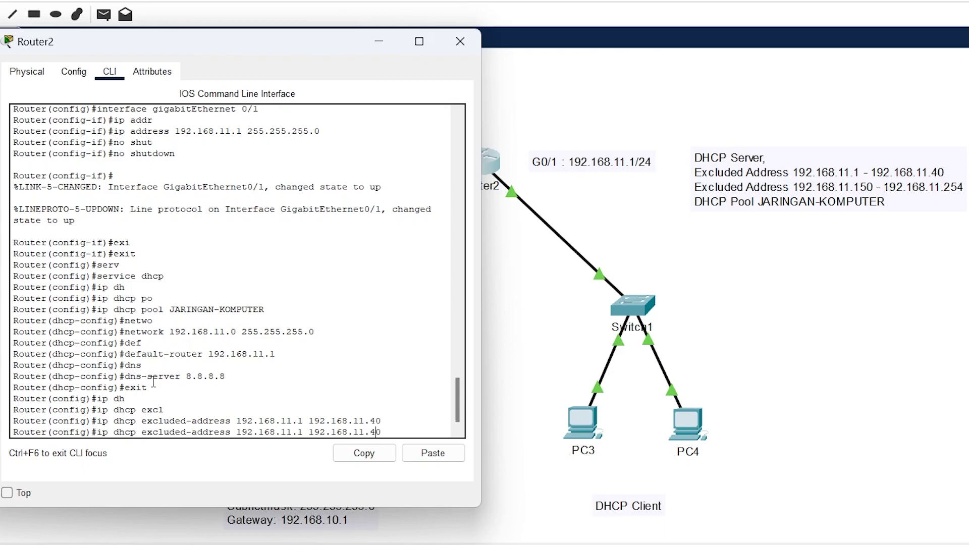
pyautogui.press('BackSpace')
pyautogui.write('150')
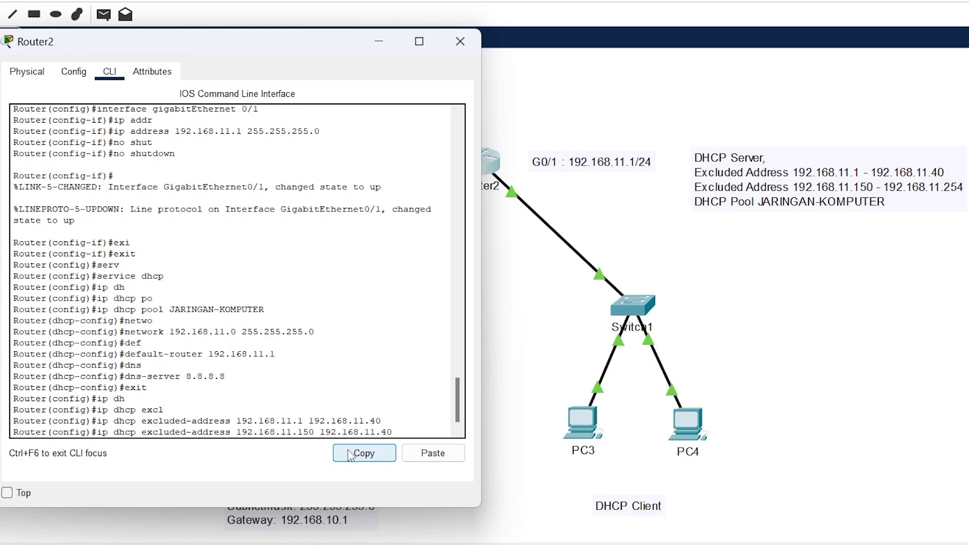
pyautogui.press('BackSpace')
pyautogui.press('BackSpace')
pyautogui.write('254')
pyautogui.press('Return')
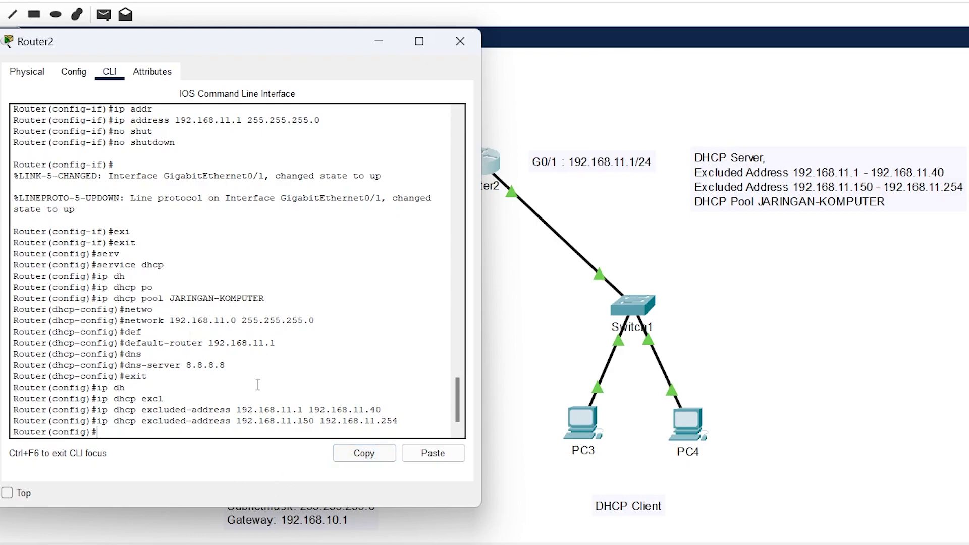
pyautogui.write('ex')
pyautogui.press('Return')
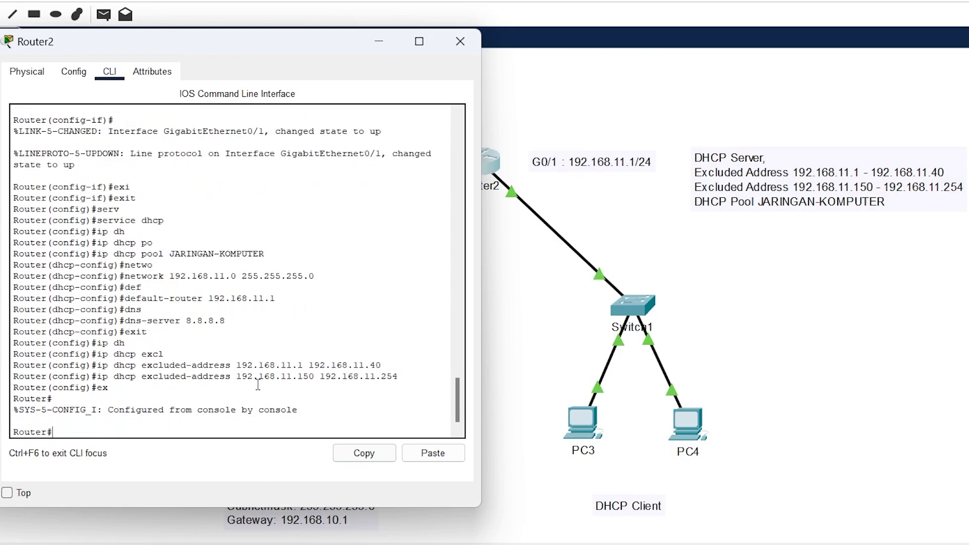
# - Run show running-config and page to the end, checking the exclusions, pool and interface addresses
pyautogui.write('show run')
pyautogui.press('Tab')
pyautogui.press('Return')
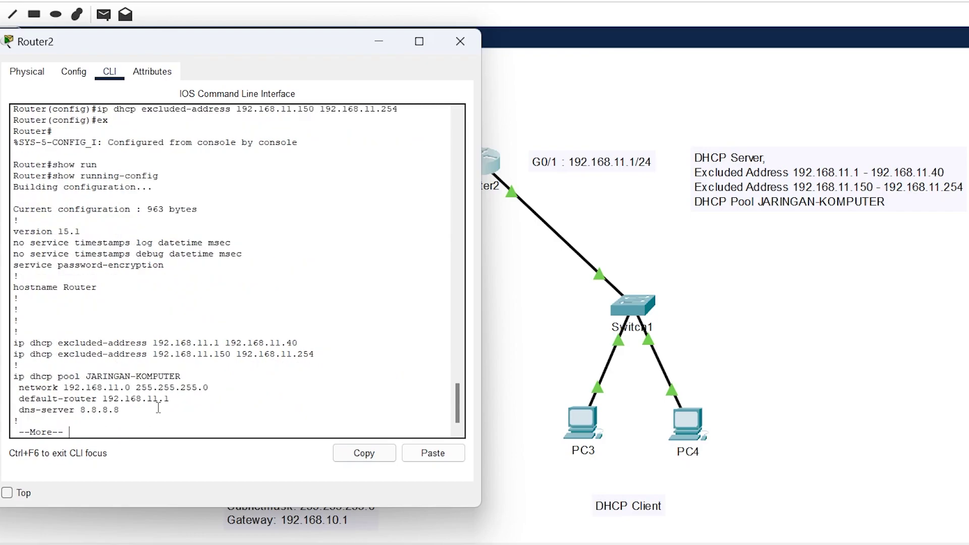
pyautogui.moveTo(152, 411); pyautogui.dragTo(4, 344)
pyautogui.click(161, 370)
pyautogui.press('Return')
pyautogui.press('Return')
pyautogui.press('Return')
pyautogui.press('Return')
pyautogui.press('Return')
pyautogui.press('Return')
pyautogui.press('Return')
pyautogui.press('Return')
pyautogui.press('Return')
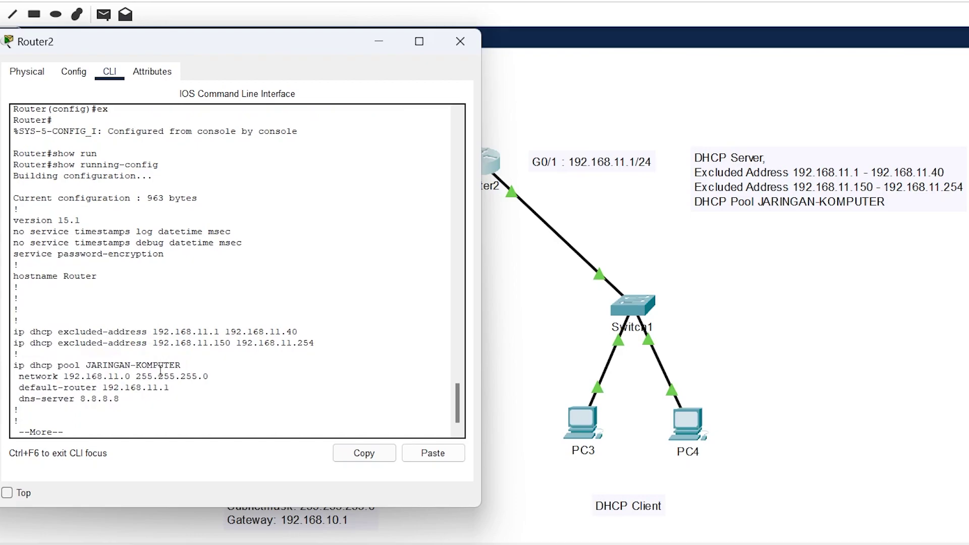
pyautogui.press('Return')
pyautogui.press('Return')
pyautogui.press('Return')
pyautogui.press('Return')
pyautogui.press('Return')
pyautogui.press('Return')
pyautogui.press('Return')
pyautogui.press('Return')
pyautogui.press('Return')
pyautogui.press('Return')
pyautogui.press('Return')
pyautogui.press('Return')
pyautogui.press('Return')
pyautogui.press('Return')
pyautogui.press('Return')
pyautogui.press('Return')
pyautogui.press('Return')
pyautogui.press('Return')
pyautogui.press('Return')
pyautogui.press('Return')
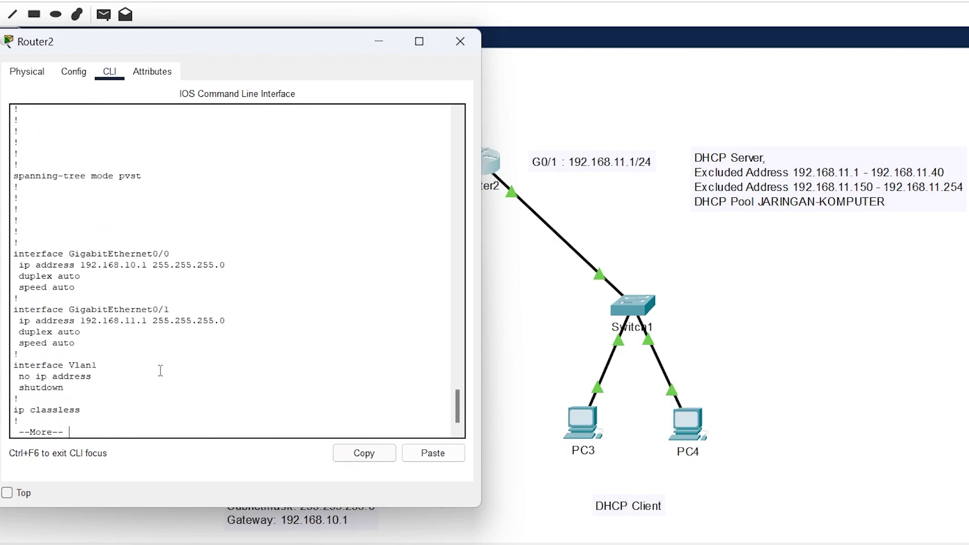
pyautogui.press('Return')
pyautogui.press('Return')
pyautogui.press('Return')
pyautogui.press('Return')
pyautogui.press('Return')
pyautogui.press('Return')
pyautogui.press('Return')
pyautogui.press('Return')
pyautogui.press('Return')
pyautogui.press('Return')
pyautogui.press('Return')
pyautogui.press('Return')
pyautogui.press('Return')
pyautogui.press('Return')
pyautogui.press('Return')
pyautogui.press('Return')
pyautogui.press('Return')
pyautogui.press('Return')
pyautogui.press('Return')
pyautogui.press('Return')
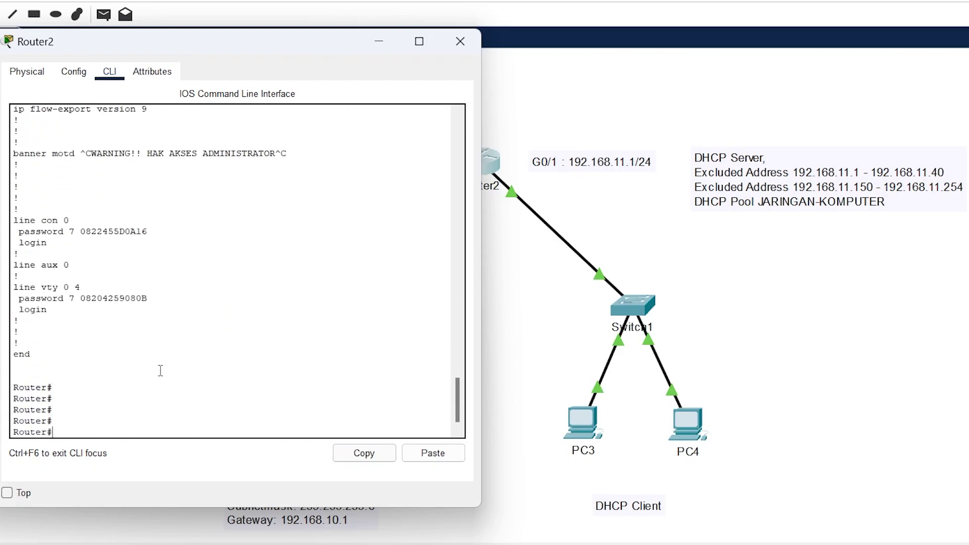
# - Close the Router2 window and open PC0 from the topology
pyautogui.click(460, 42)
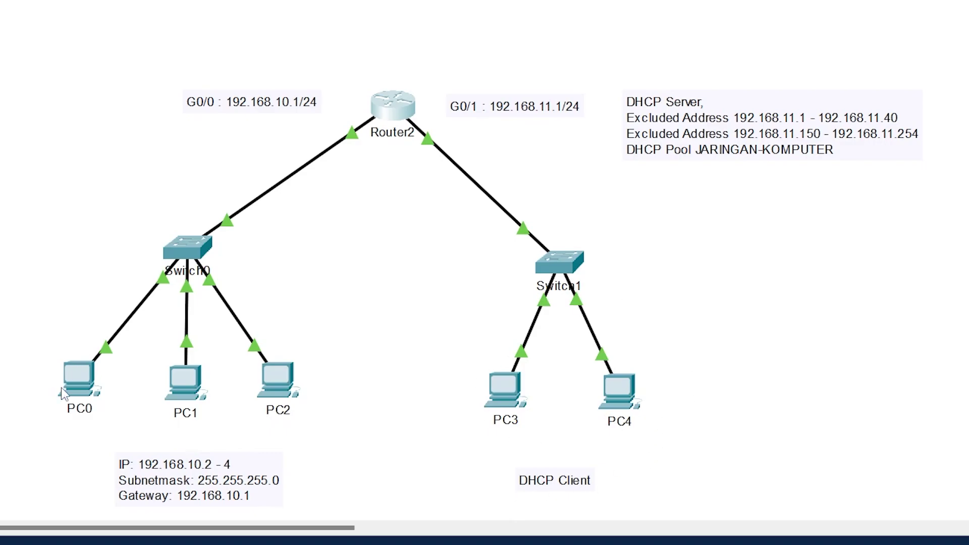
pyautogui.moveTo(80, 390)
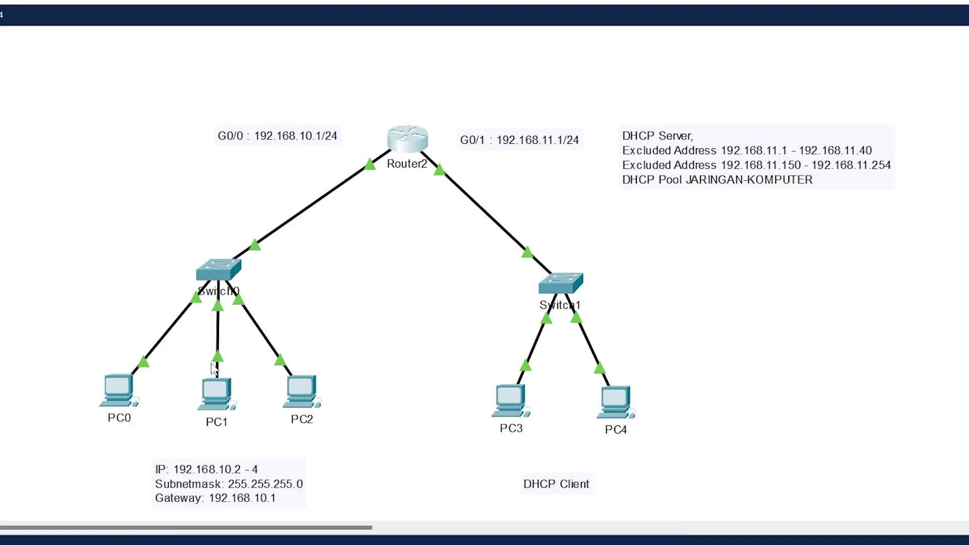
pyautogui.click(117, 395)
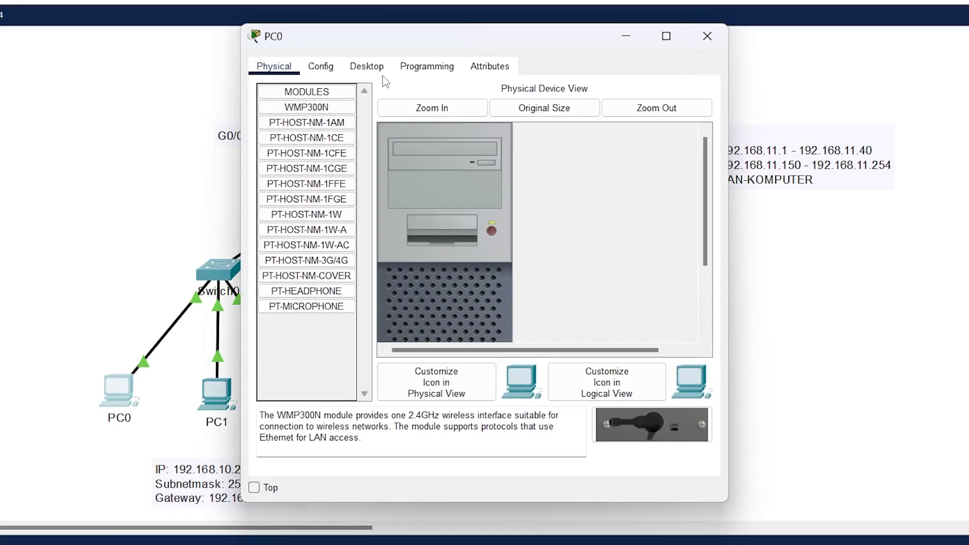
# - Open PC0's Desktop IP Configuration and move its window aside
pyautogui.click(377, 71)
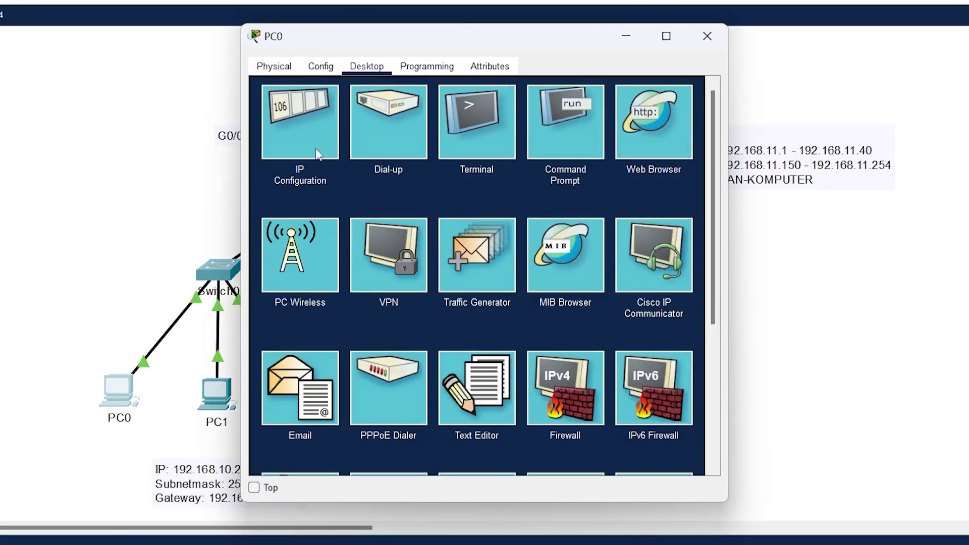
pyautogui.click(293, 118)
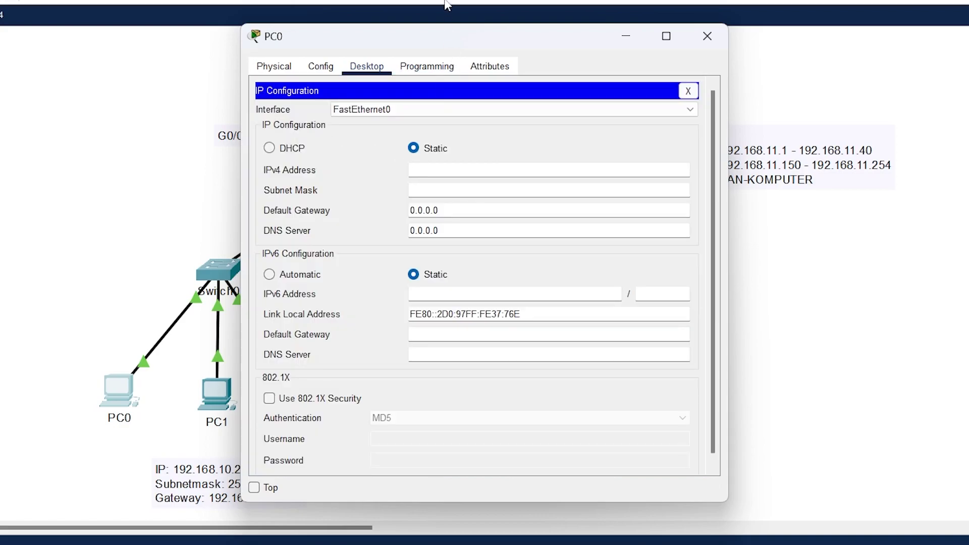
pyautogui.moveTo(412, 44); pyautogui.dragTo(614, 26)
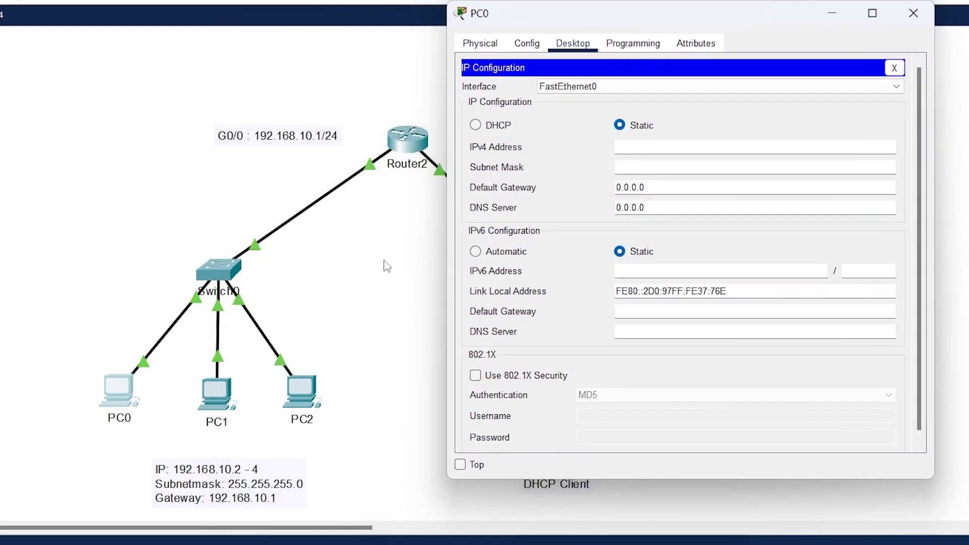
# - Enter IP 192.168.10.2, mask 255.255.255.0 and gateway 192.168.10.1, then close PC0
pyautogui.click(659, 145)
pyautogui.write('192.168.10.2')
pyautogui.hotkey('ctrl', 'a')
pyautogui.hotkey('ctrl', 'c')
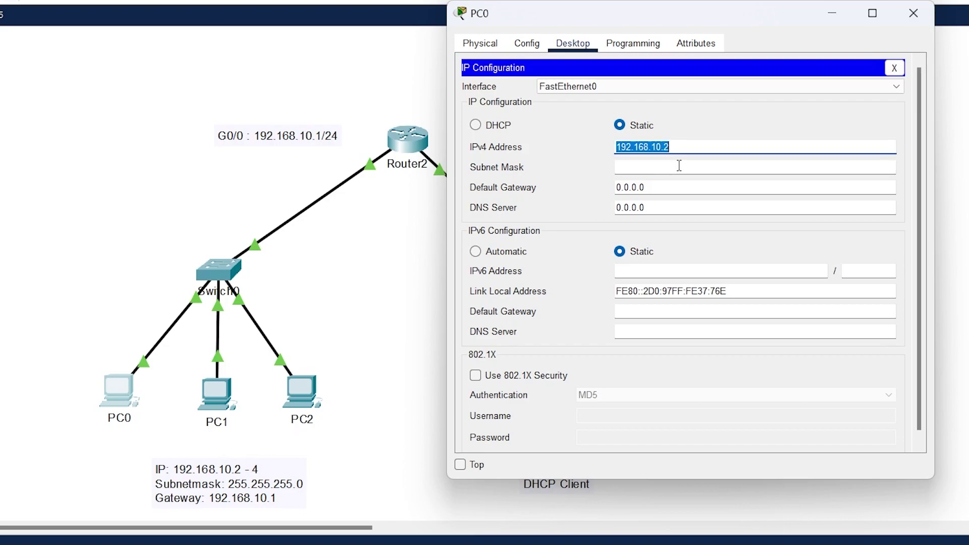
pyautogui.click(657, 168)
pyautogui.click(659, 189)
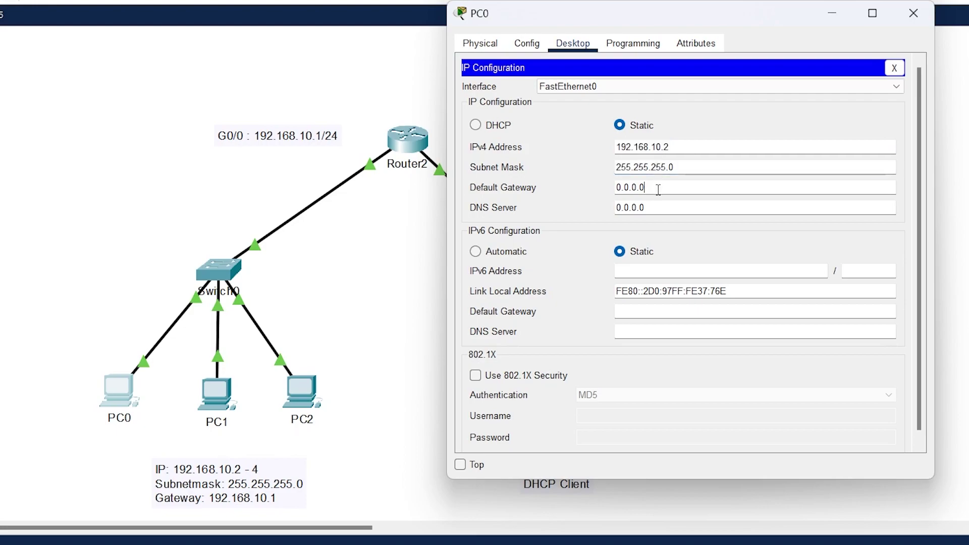
pyautogui.hotkey('ctrl', 'a')
pyautogui.hotkey('ctrl', 'v')
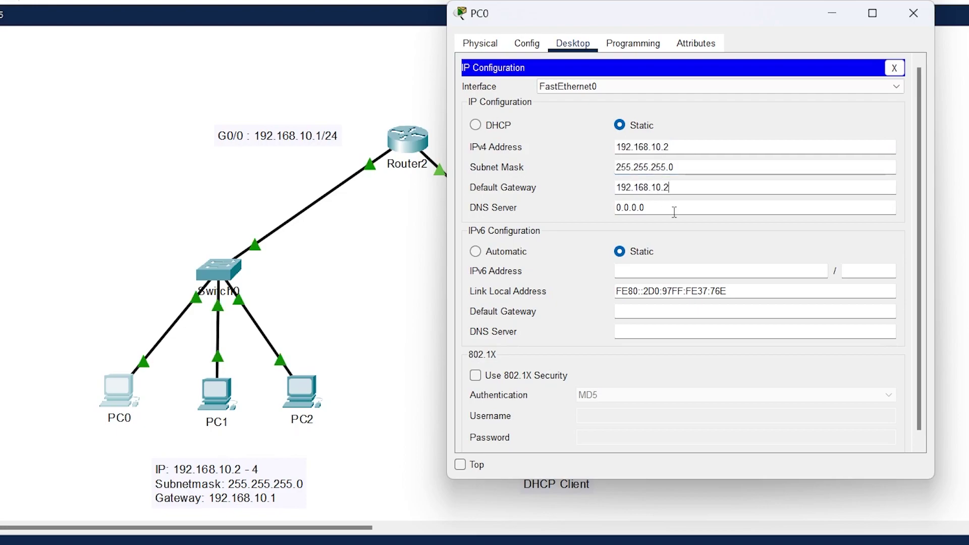
pyautogui.press('BackSpace')
pyautogui.write('1')
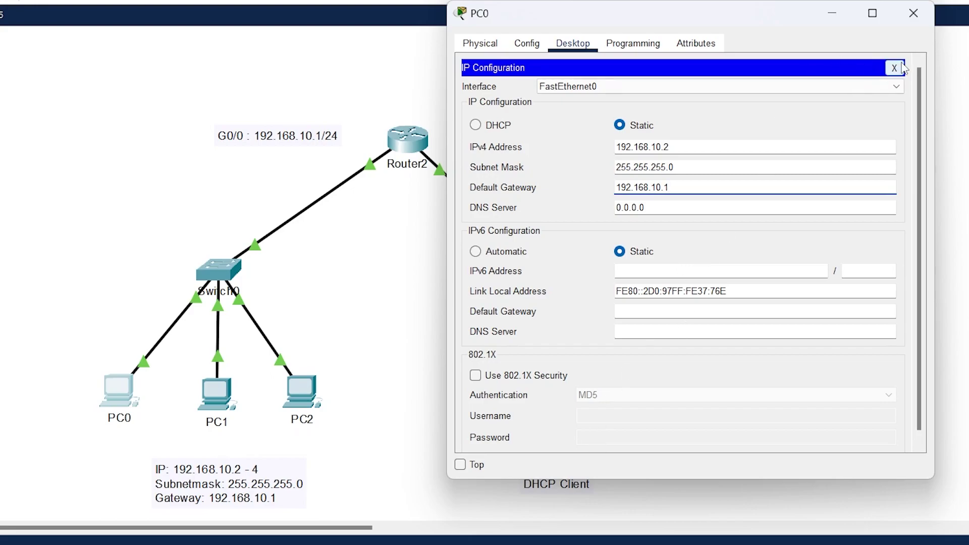
pyautogui.click(916, 14)
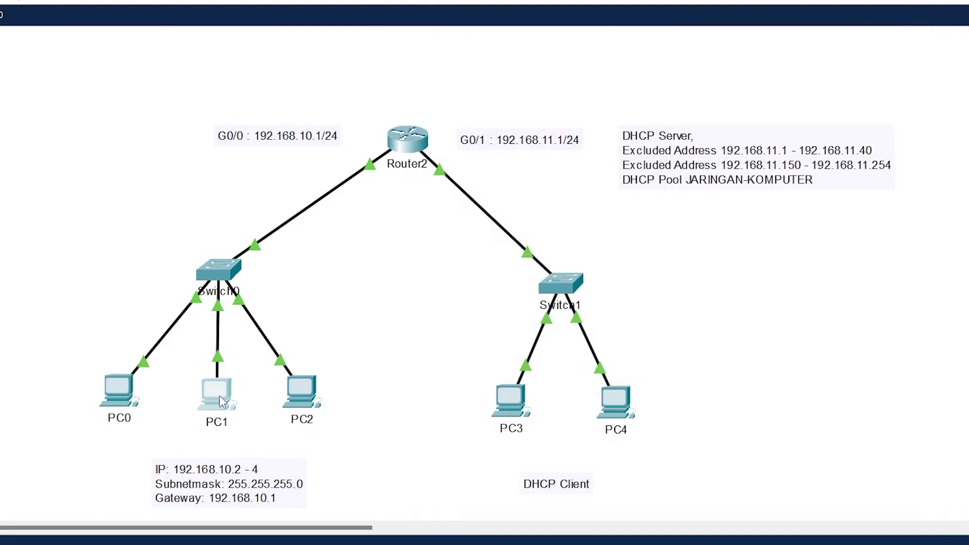
# - Open PC1's Desktop IP Configuration settings
pyautogui.click(219, 395)
pyautogui.click(371, 71)
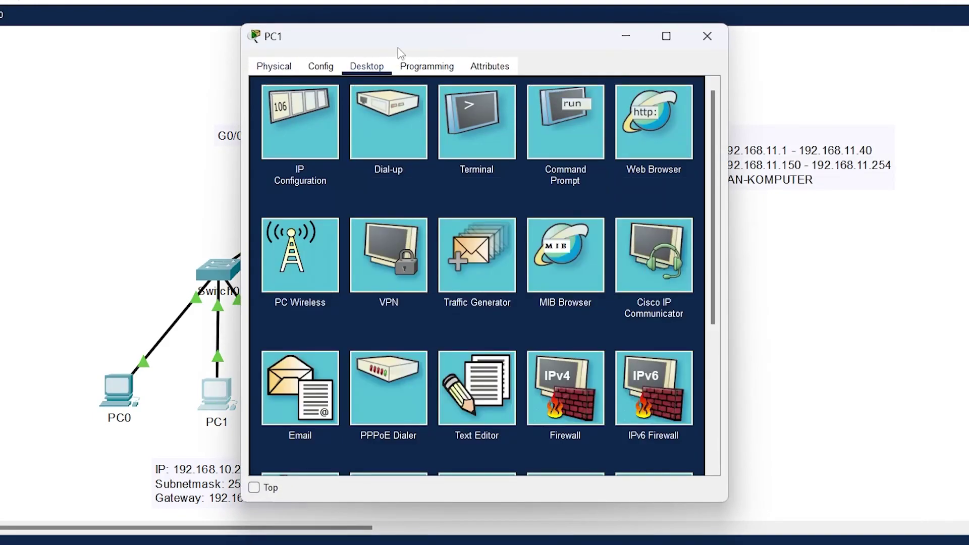
pyautogui.moveTo(427, 37); pyautogui.dragTo(659, 4)
pyautogui.click(549, 83)
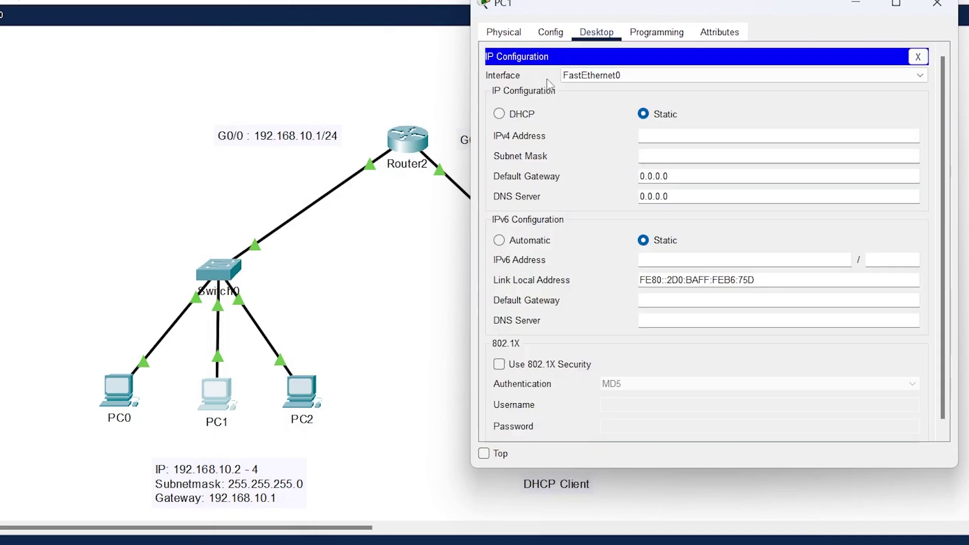
# - Enter IP 192.168.10.3, mask 255.255.255.0 and gateway 192.168.10.1, then close PC1
pyautogui.write('192.168.10.2')
pyautogui.press('BackSpace')
pyautogui.write('3')
pyautogui.click(671, 155)
pyautogui.click(694, 175)
pyautogui.hotkey('ctrl', 'a')
pyautogui.write('192.168.10.1')
pyautogui.press('BackSpace')
pyautogui.write('1')
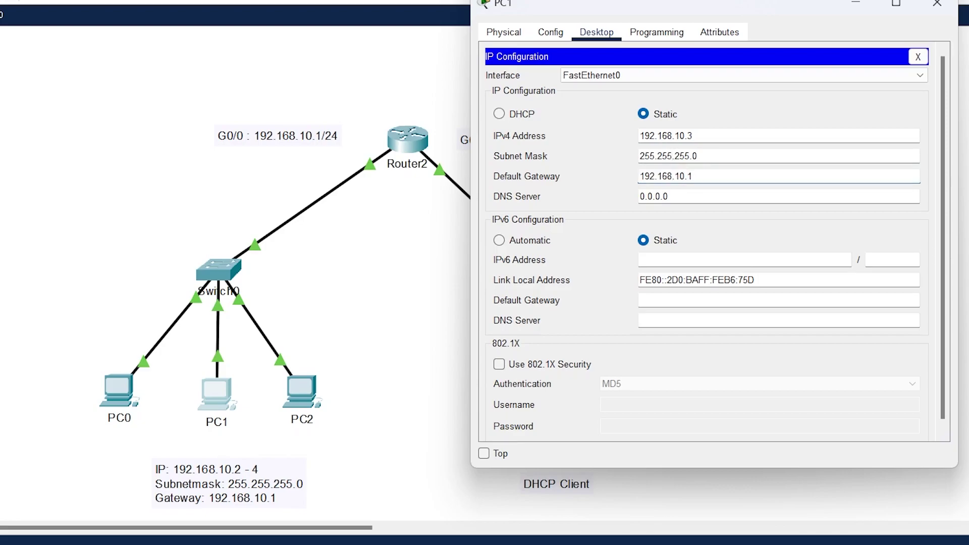
pyautogui.click(938, 4)
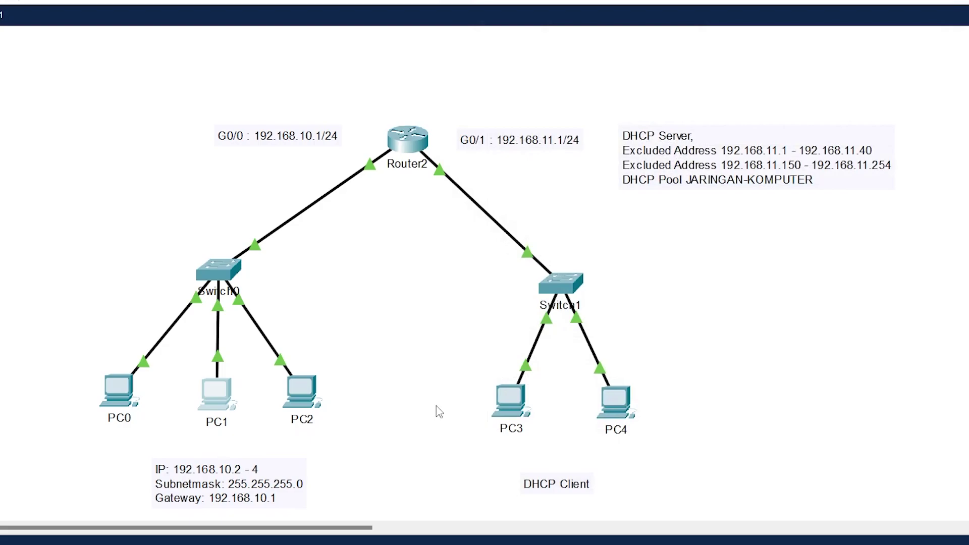
# - Open PC2's Desktop IP Configuration settings
pyautogui.click(303, 399)
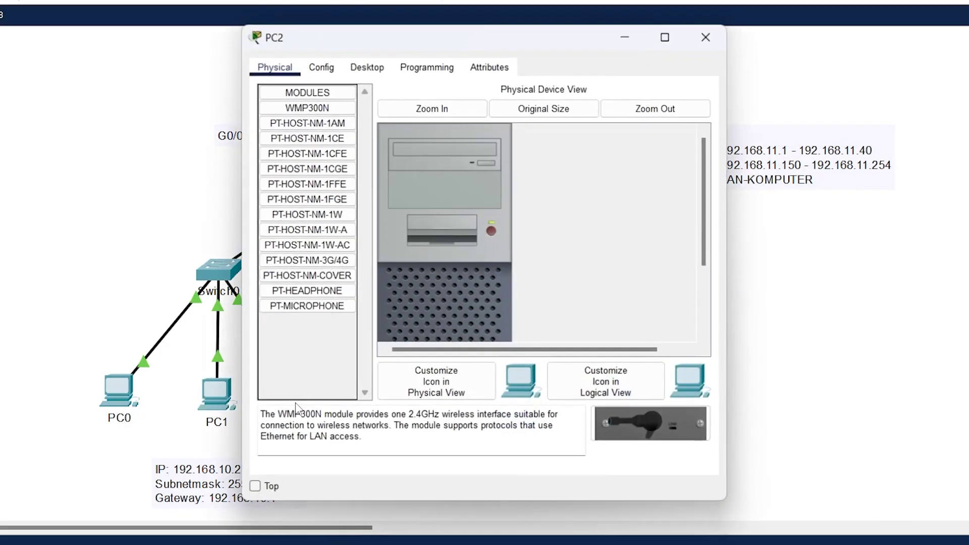
pyautogui.click(321, 66)
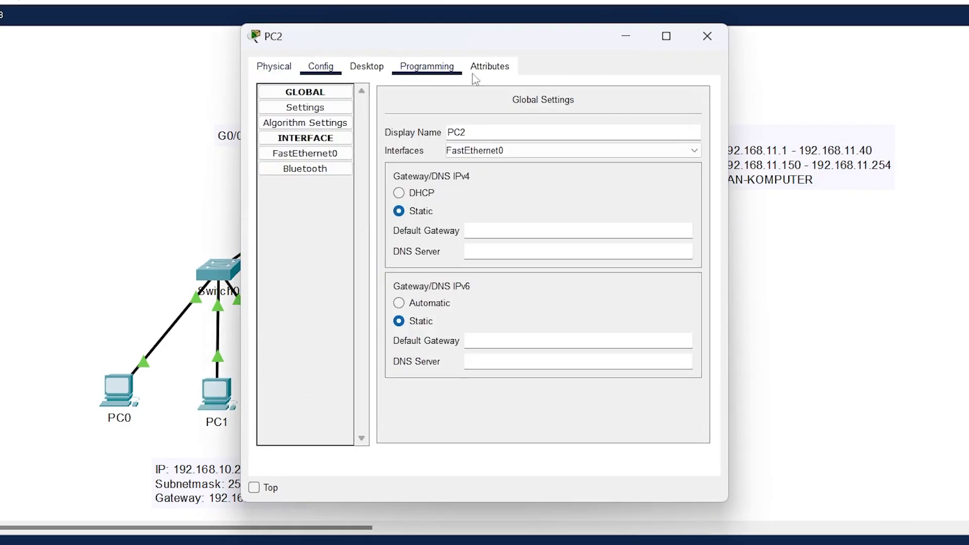
pyautogui.click(281, 67)
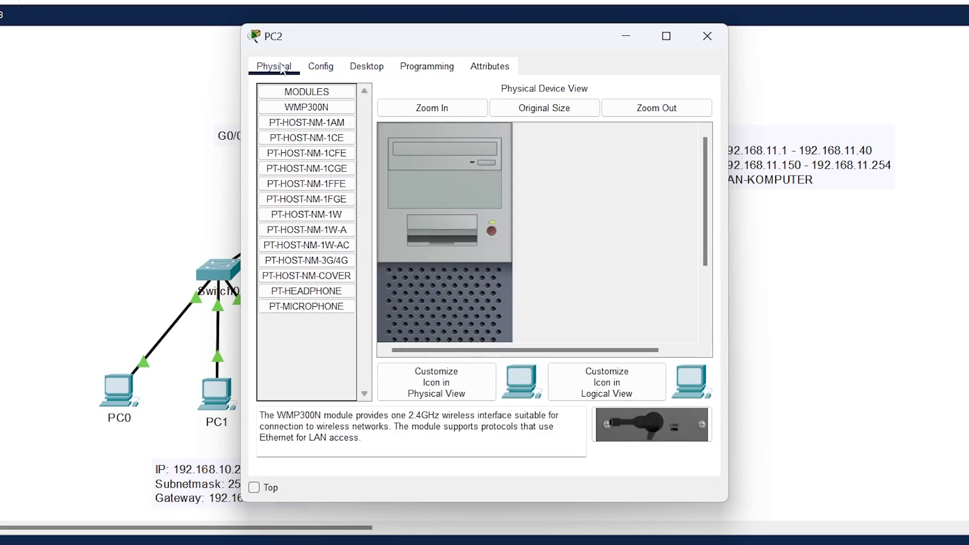
pyautogui.click(370, 68)
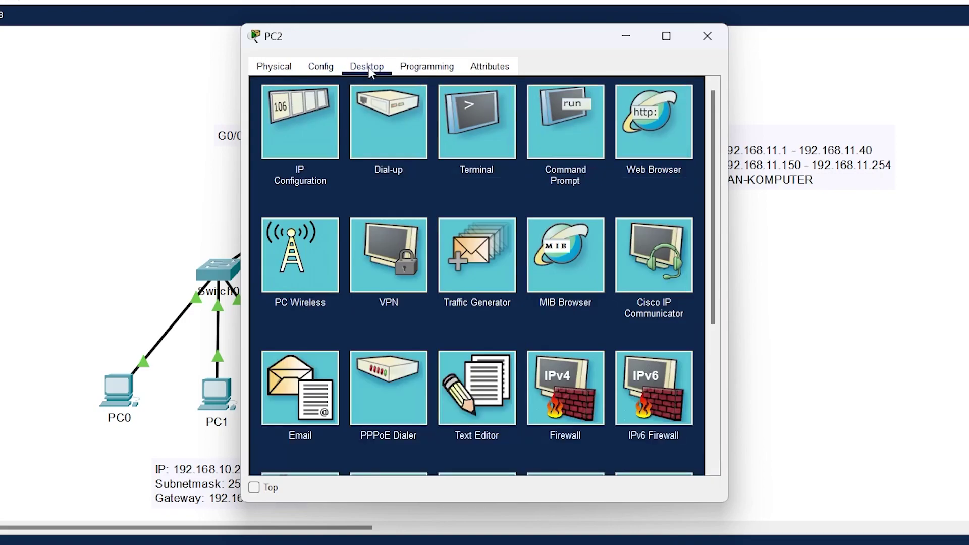
pyautogui.click(297, 107)
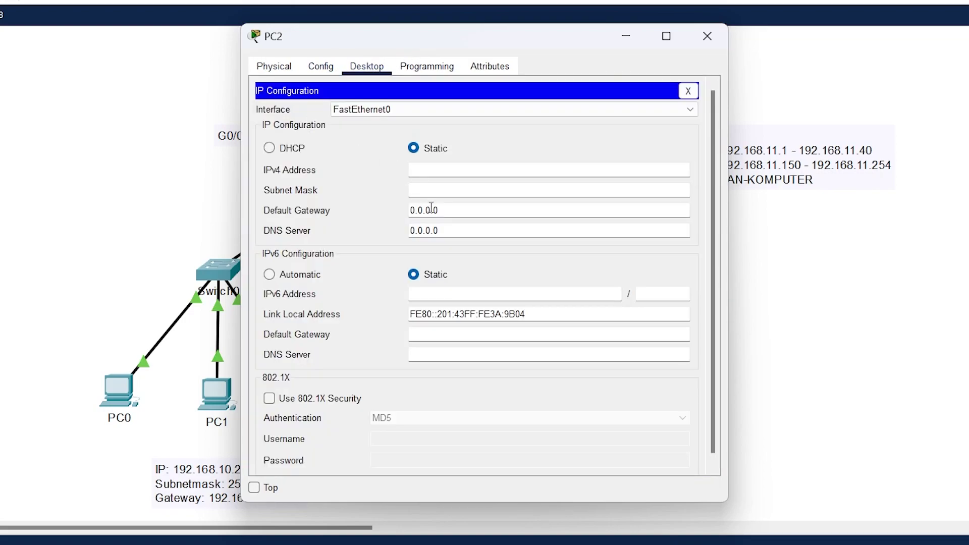
# - Enter IP 192.168.10.4, mask 255.255.255.0 and gateway 192.168.10.1, then close PC2
pyautogui.click(434, 172)
pyautogui.write('192.168.10.2')
pyautogui.press('BackSpace')
pyautogui.write('4')
pyautogui.click(438, 190)
pyautogui.doubleClick(457, 212)
pyautogui.write('192.168.10.2')
pyautogui.press('BackSpace')
pyautogui.write('1')
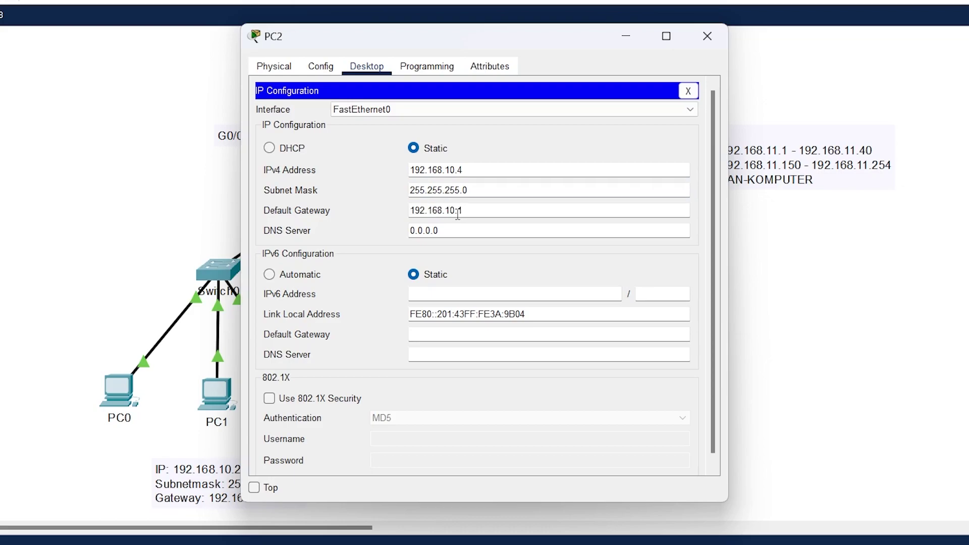
pyautogui.click(707, 37)
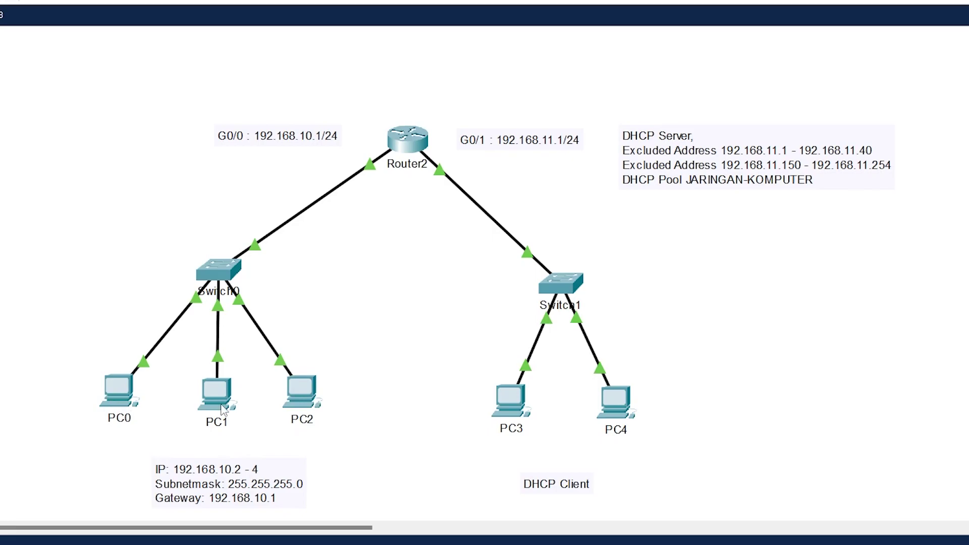
# - From PC0's Command Prompt, ping 192.168.10.4
pyautogui.click(118, 396)
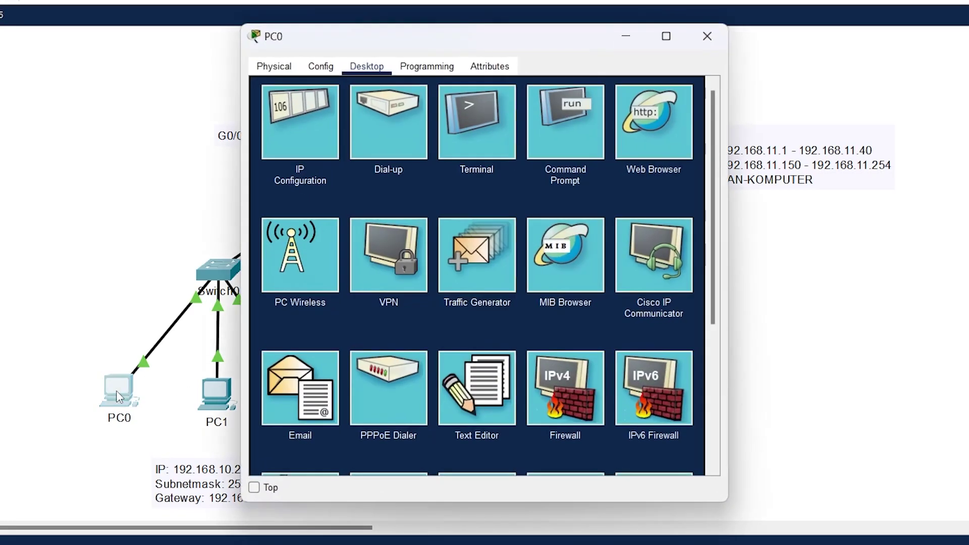
pyautogui.click(566, 134)
pyautogui.moveTo(477, 38); pyautogui.dragTo(728, 35)
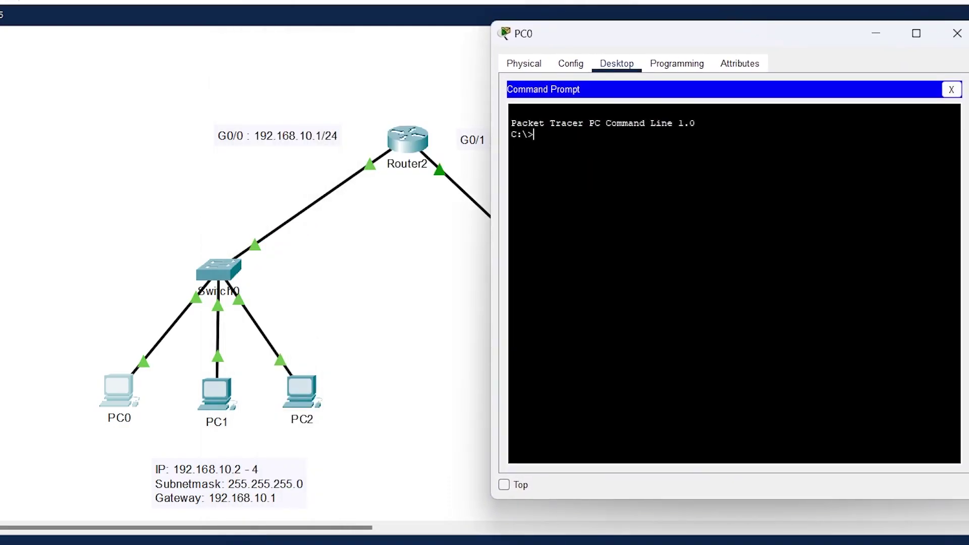
pyautogui.write('ping')
pyautogui.write('192.168.11')
pyautogui.press('BackSpace')
pyautogui.write('0.4')
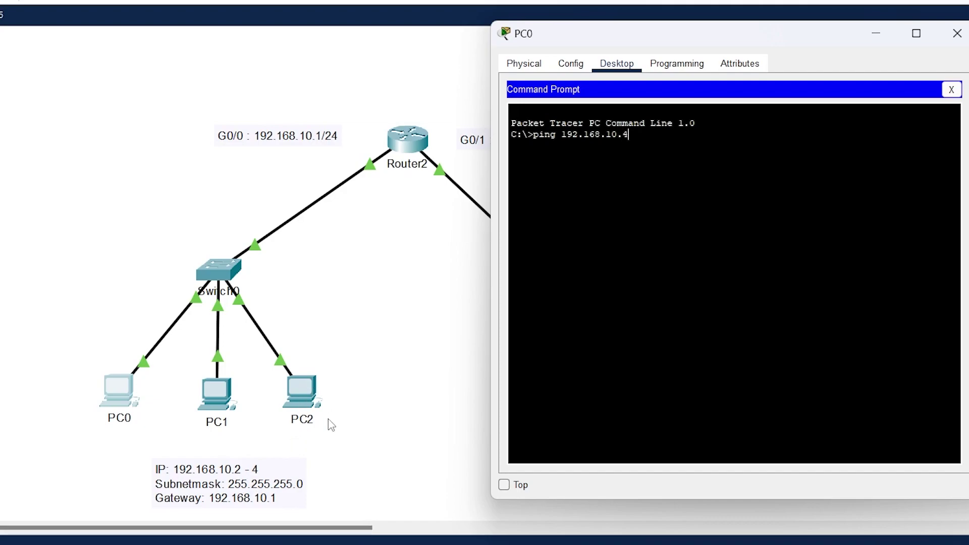
pyautogui.press('Return')
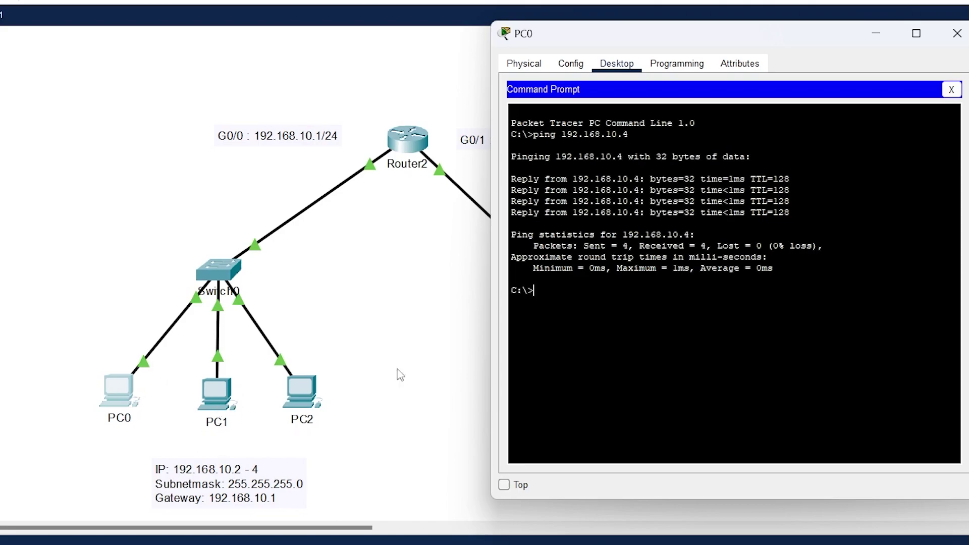
# - Ping 192.168.10.3 from PC0, then close its window
pyautogui.press('Up')
pyautogui.press('BackSpace')
pyautogui.write('3')
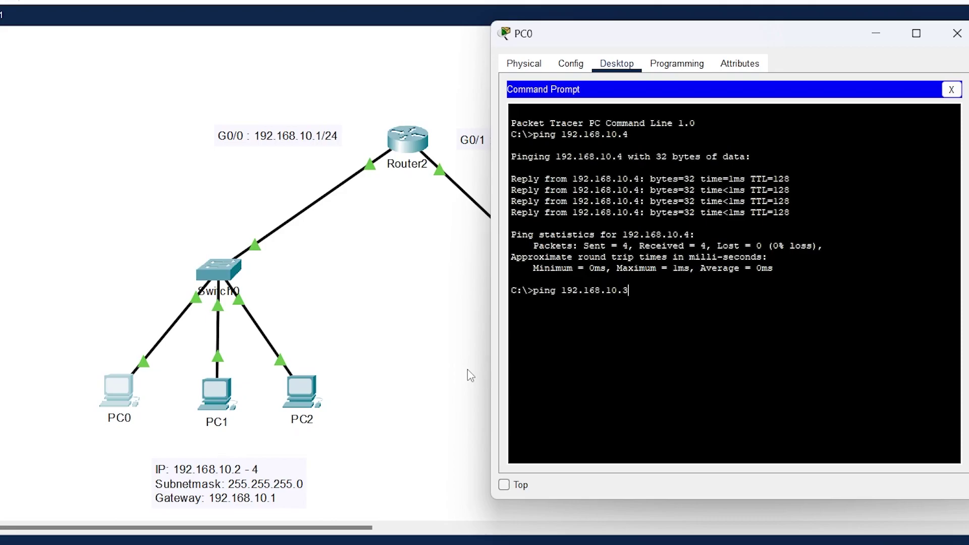
pyautogui.press('Return')
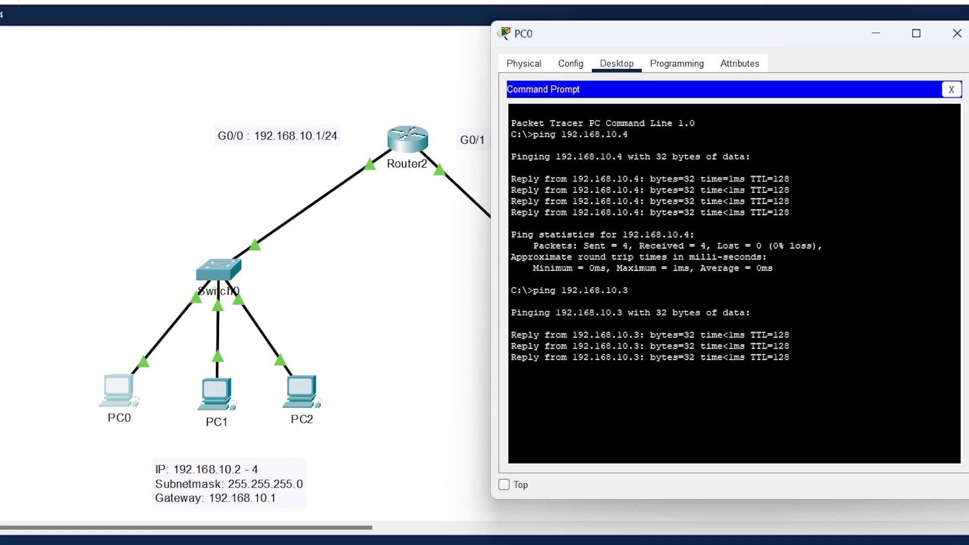
pyautogui.click(957, 34)
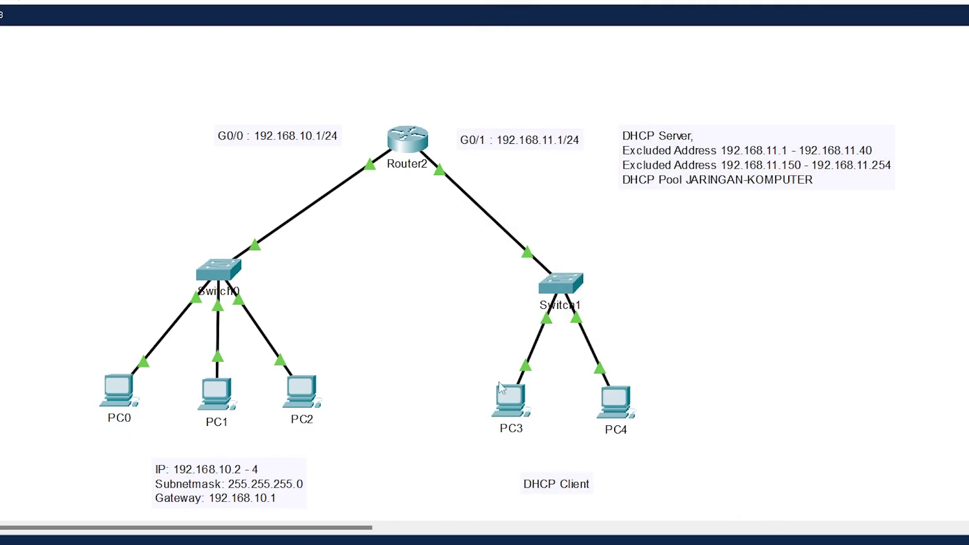
# - Switch PC3's IP configuration to DHCP so it leases 192.168.11.41
pyautogui.moveTo(510, 410)
pyautogui.click(510, 400)
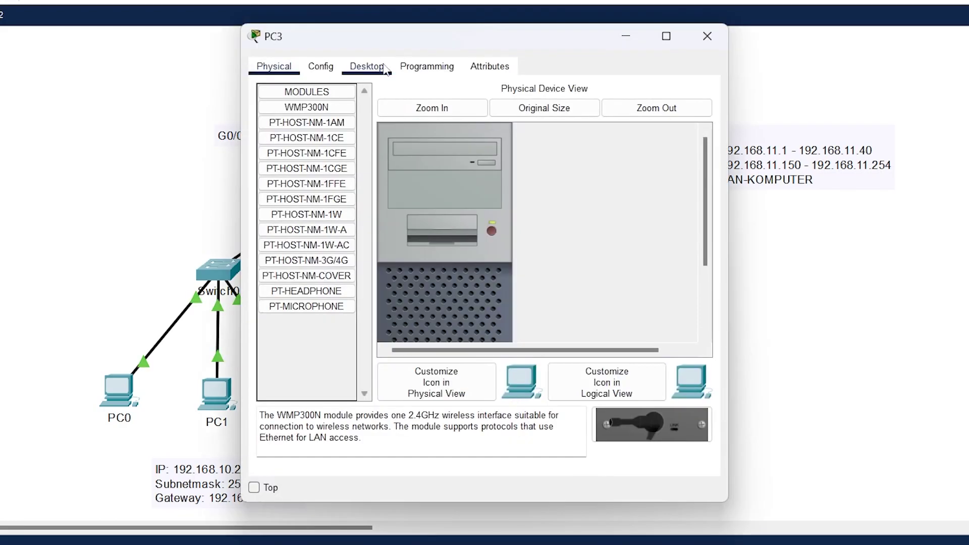
pyautogui.click(366, 67)
pyautogui.click(309, 128)
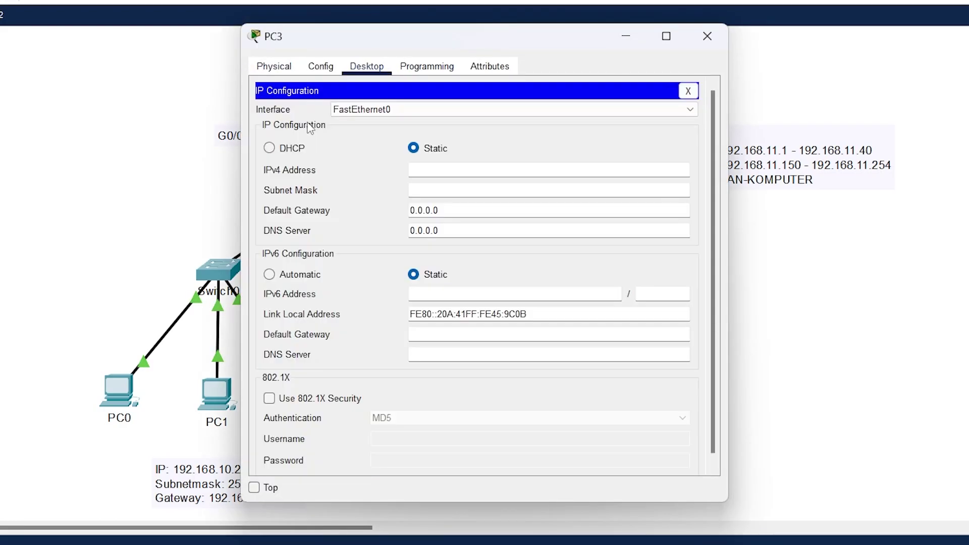
pyautogui.click(290, 151)
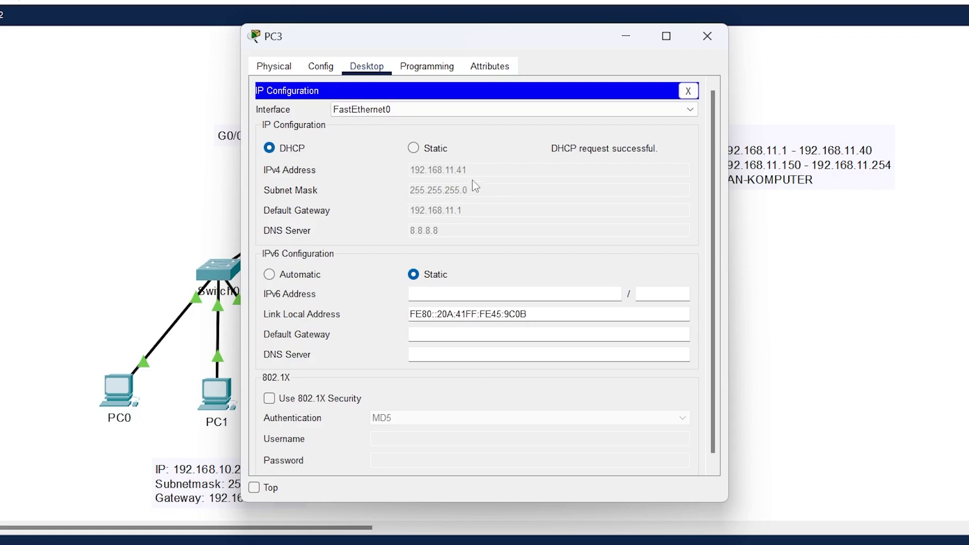
pyautogui.moveTo(545, 49); pyautogui.dragTo(333, 68)
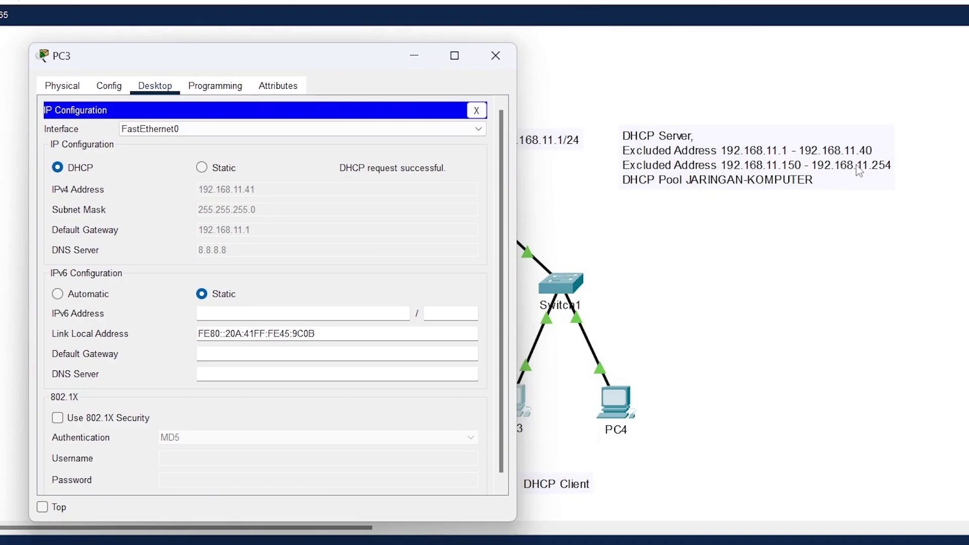
pyautogui.click(495, 56)
# - Switch PC4's IP configuration to DHCP so it leases 192.168.11.42 with gateway 192.168.11.1
pyautogui.click(600, 395)
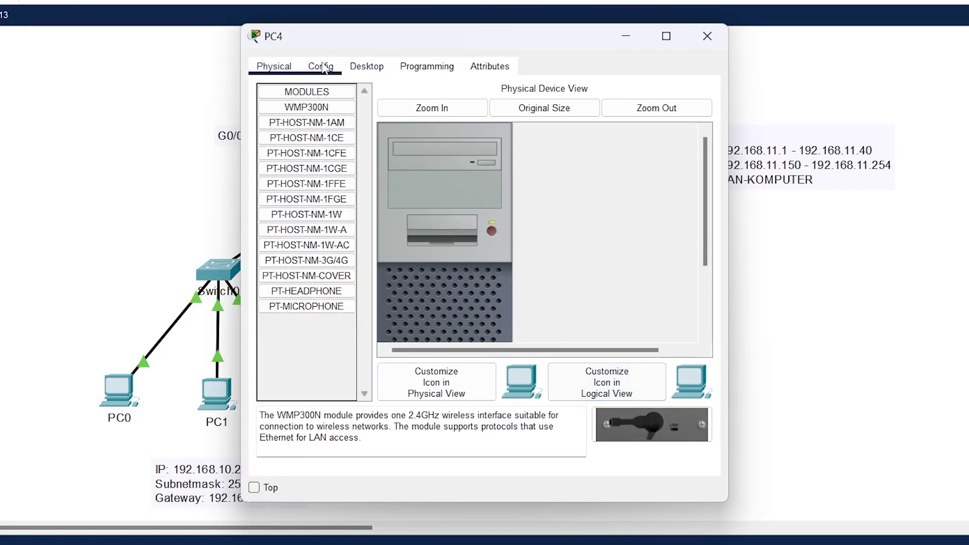
pyautogui.click(361, 67)
pyautogui.click(289, 152)
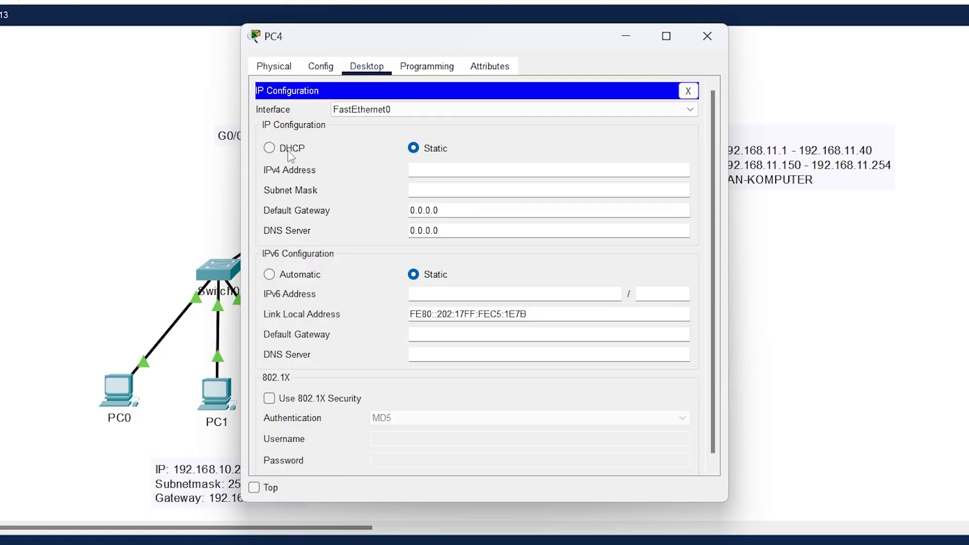
pyautogui.click(292, 150)
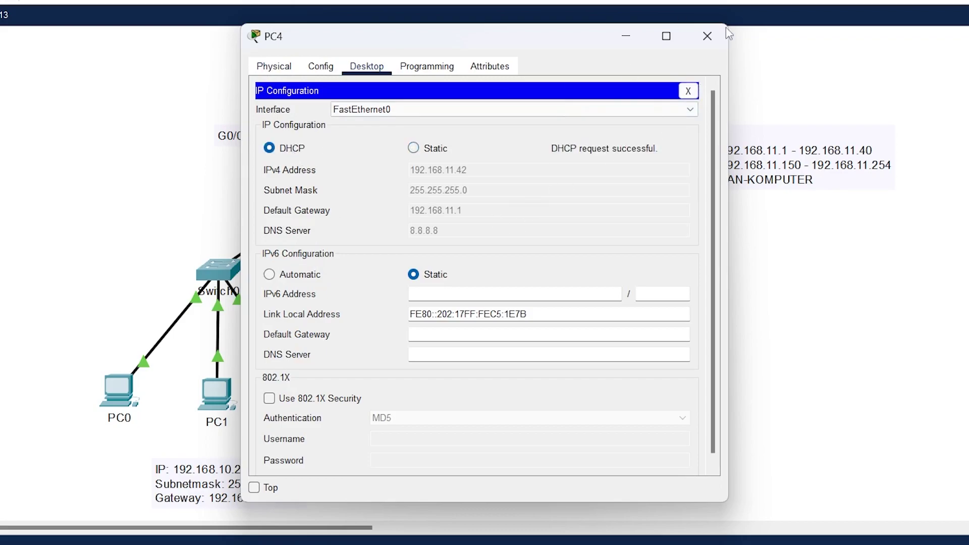
pyautogui.click(707, 36)
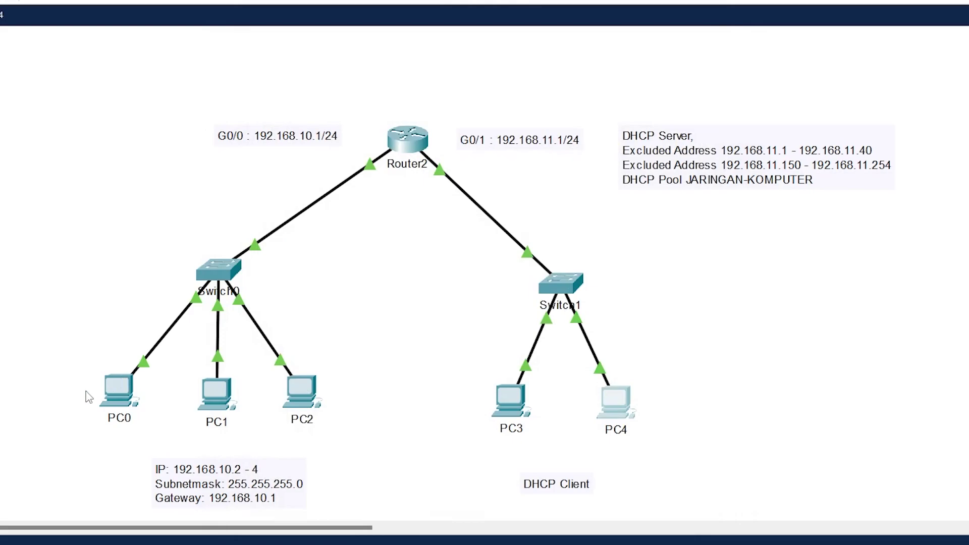
pyautogui.click(119, 387)
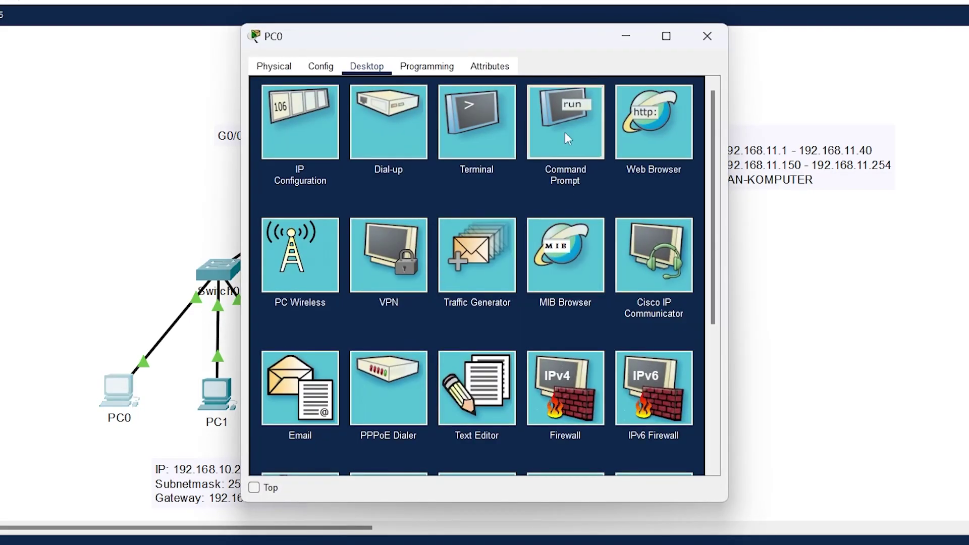
# - From PC0's Command Prompt, ping 192.168.11.41 twice and confirm 0% loss
pyautogui.click(565, 122)
pyautogui.moveTo(475, 35); pyautogui.dragTo(253, 39)
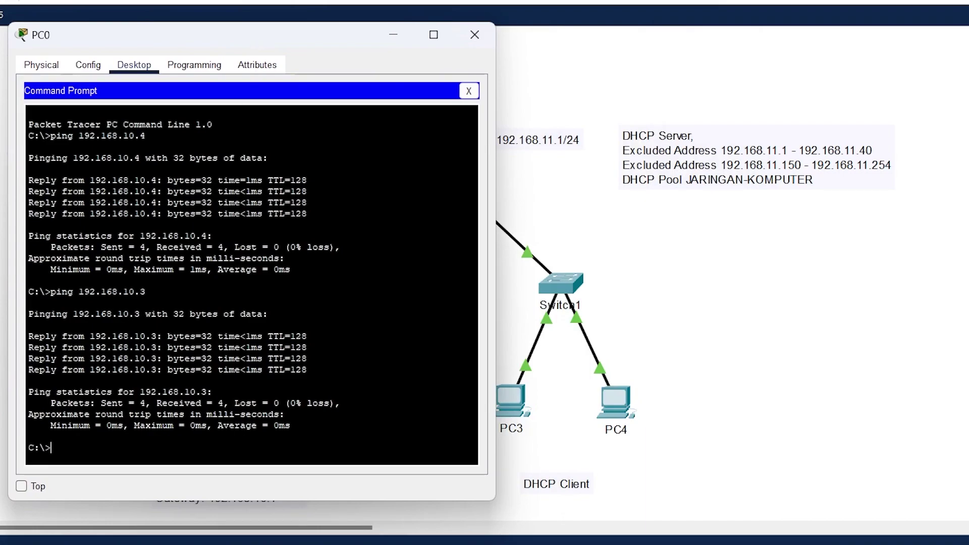
pyautogui.write('ping')
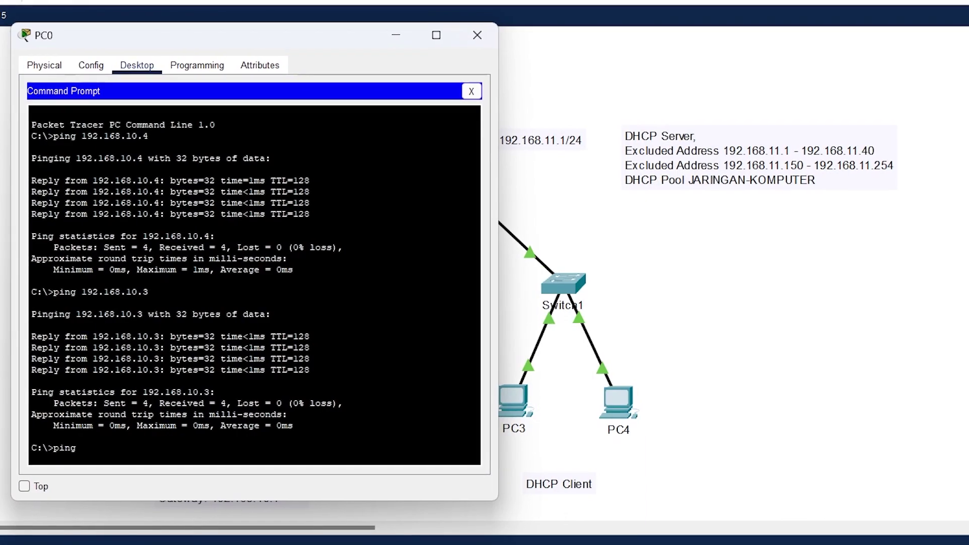
pyautogui.moveTo(299, 36); pyautogui.dragTo(196, 5)
pyautogui.write('192.')
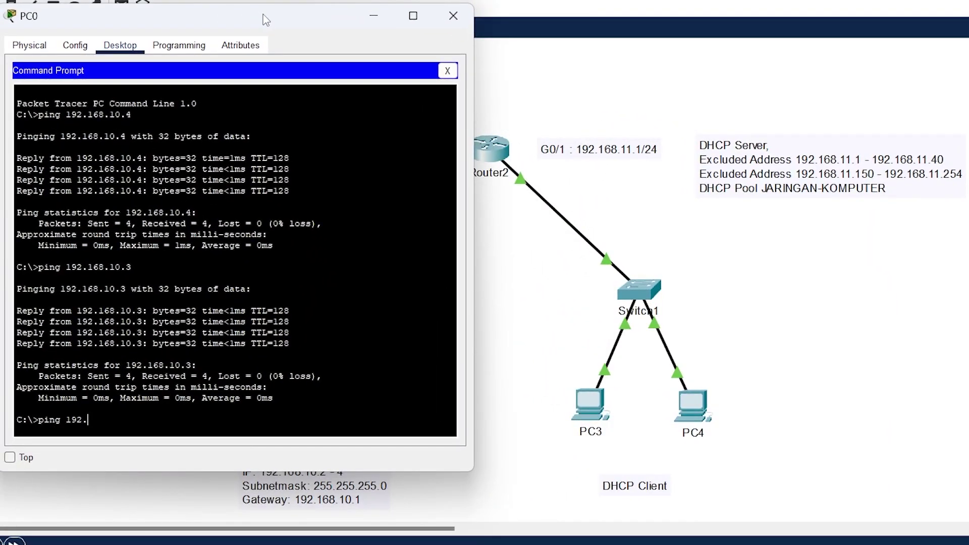
pyautogui.write('168.11.41')
pyautogui.press('Return')
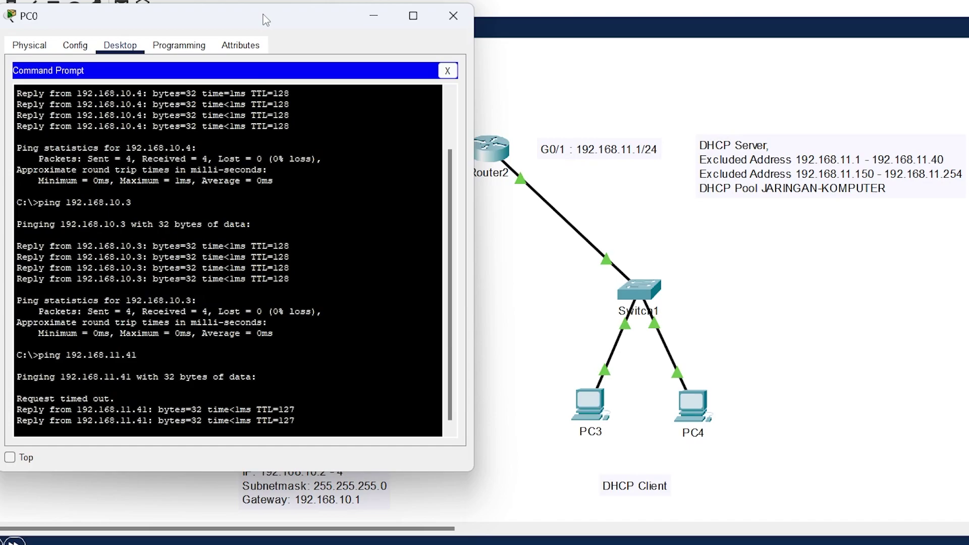
pyautogui.moveTo(295, 355); pyautogui.dragTo(100, 344)
pyautogui.hotkey('ctrl', 'c')
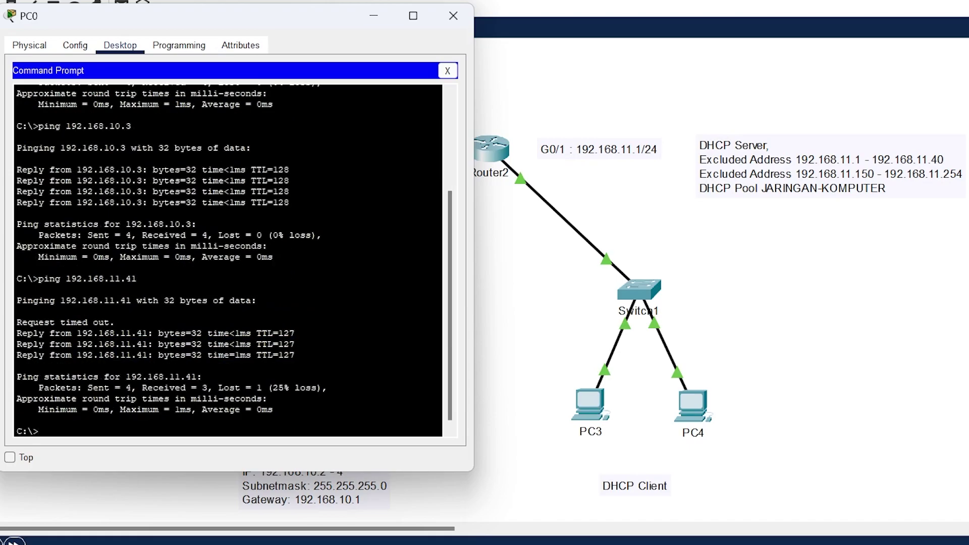
pyautogui.press('Up')
pyautogui.press('Return')
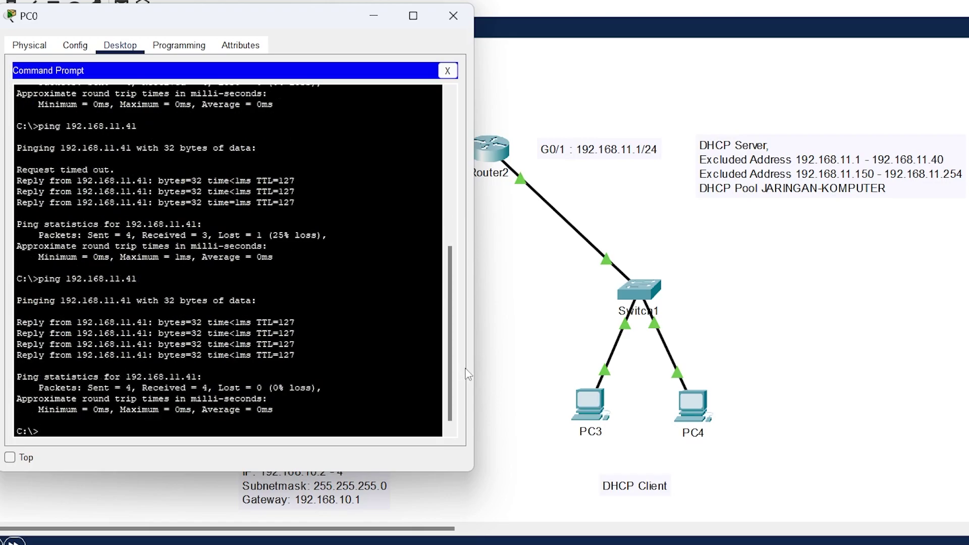
# - Ping 192.168.11.42 twice from PC0, receiving 3 of 4 replies
pyautogui.press('Up')
pyautogui.write('2')
pyautogui.press('Return')
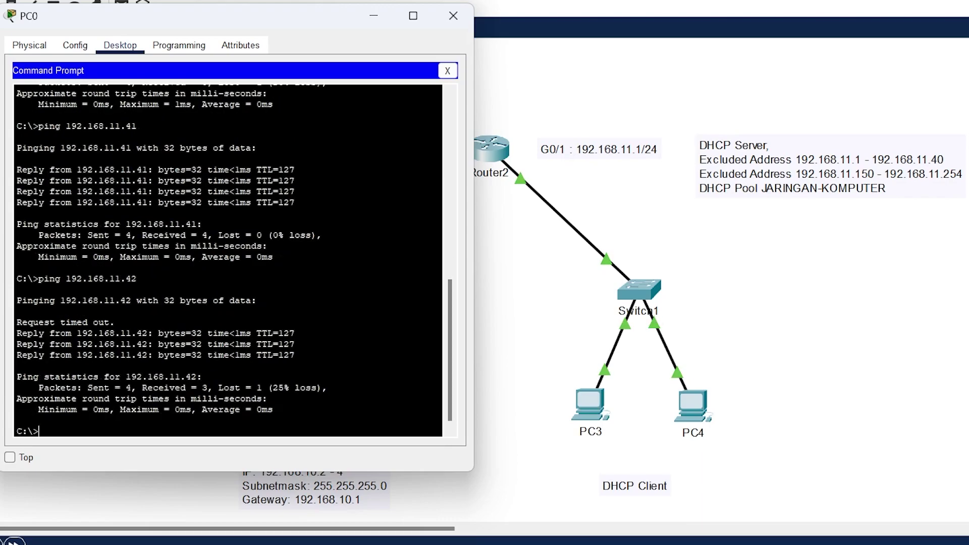
pyautogui.moveTo(295, 355); pyautogui.dragTo(219, 334)
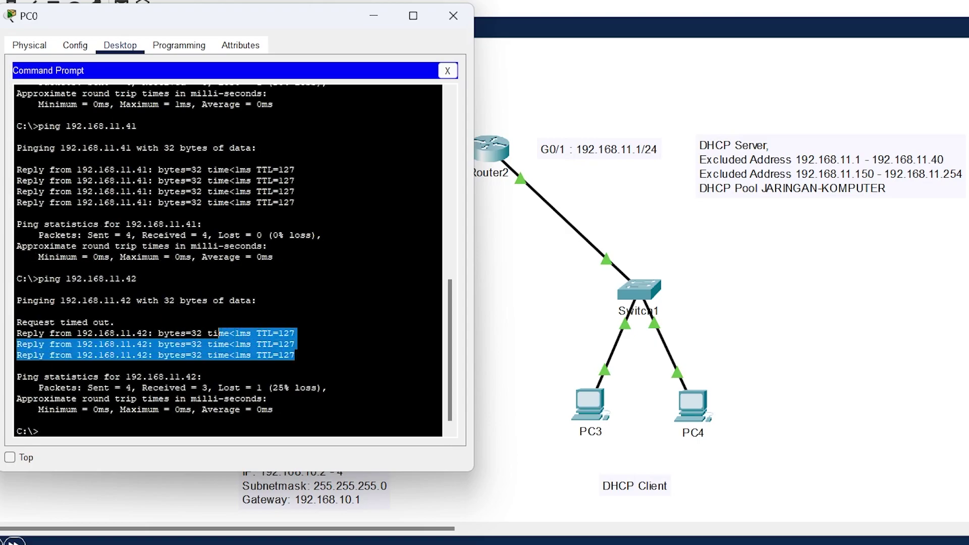
pyautogui.click(219, 334)
pyautogui.press('Up')
pyautogui.press('Return')
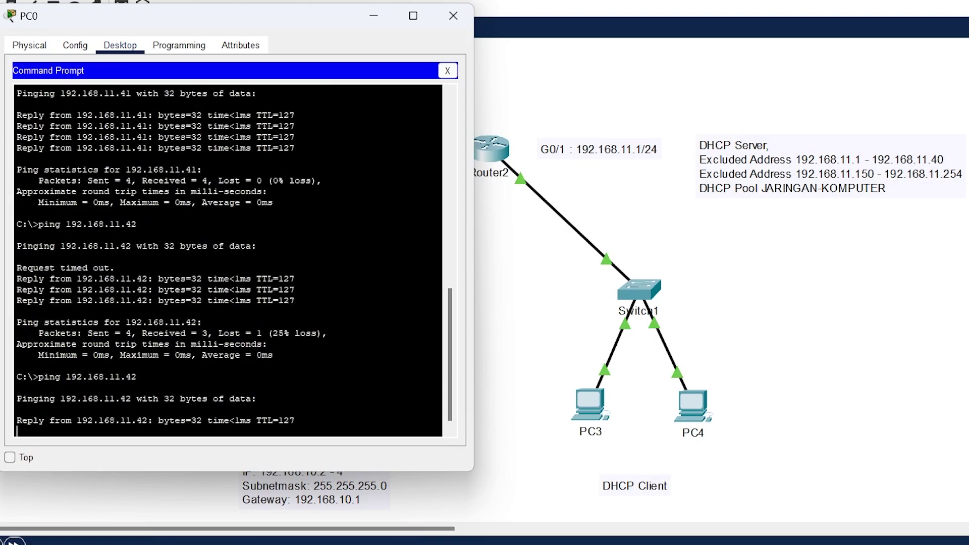